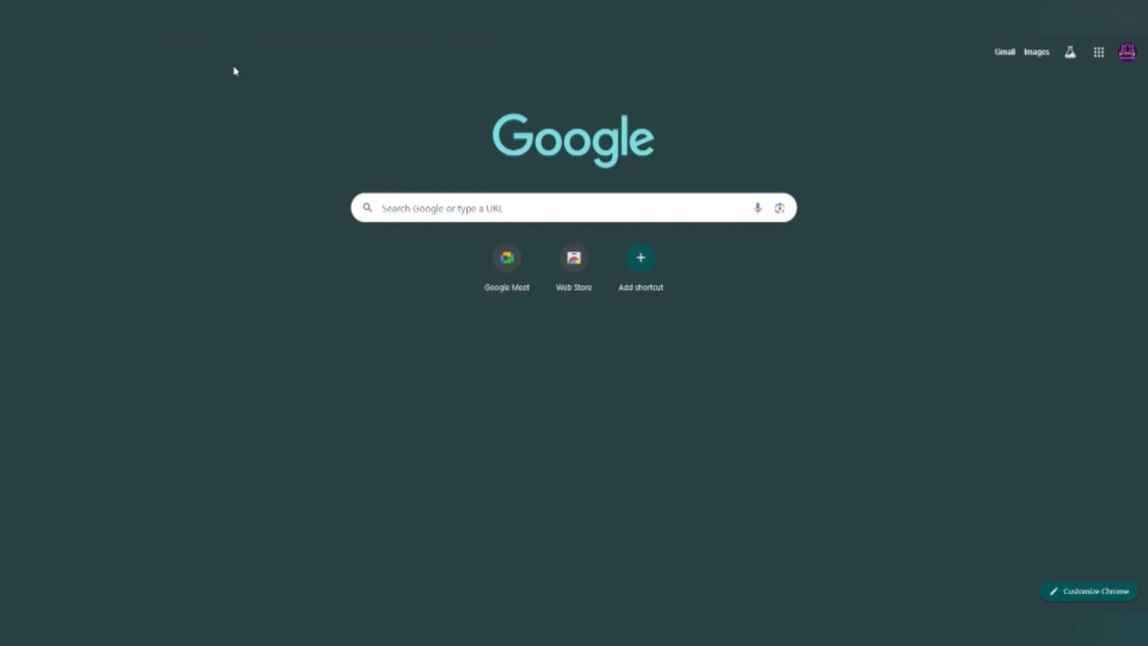
left_click(1132, 52)
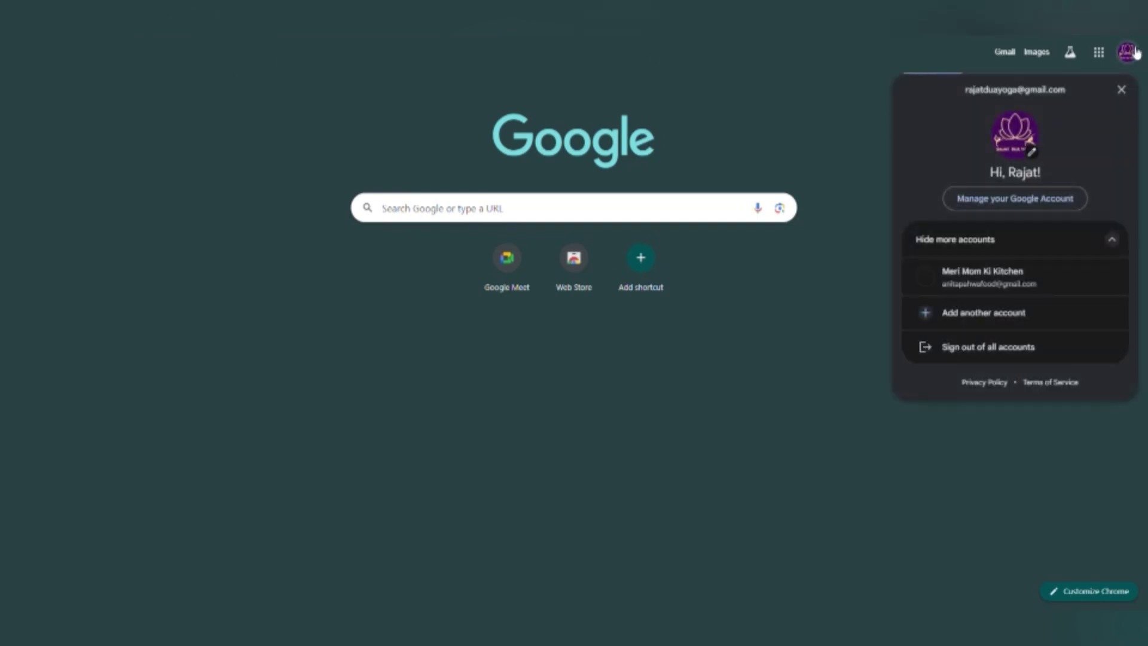
left_click(770, 93)
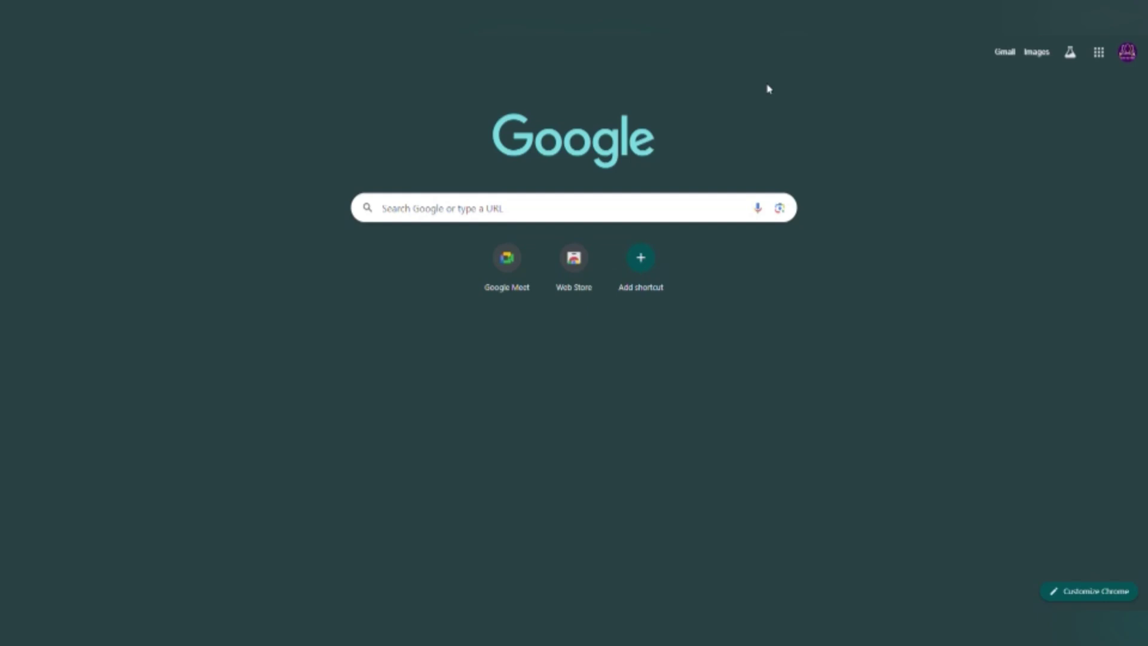
left_click(769, 93)
left_click(769, 93)
left_click(770, 92)
Switch to the other signed-in Google account, Meri Mom Ki Kitchen.
left_click(1129, 55)
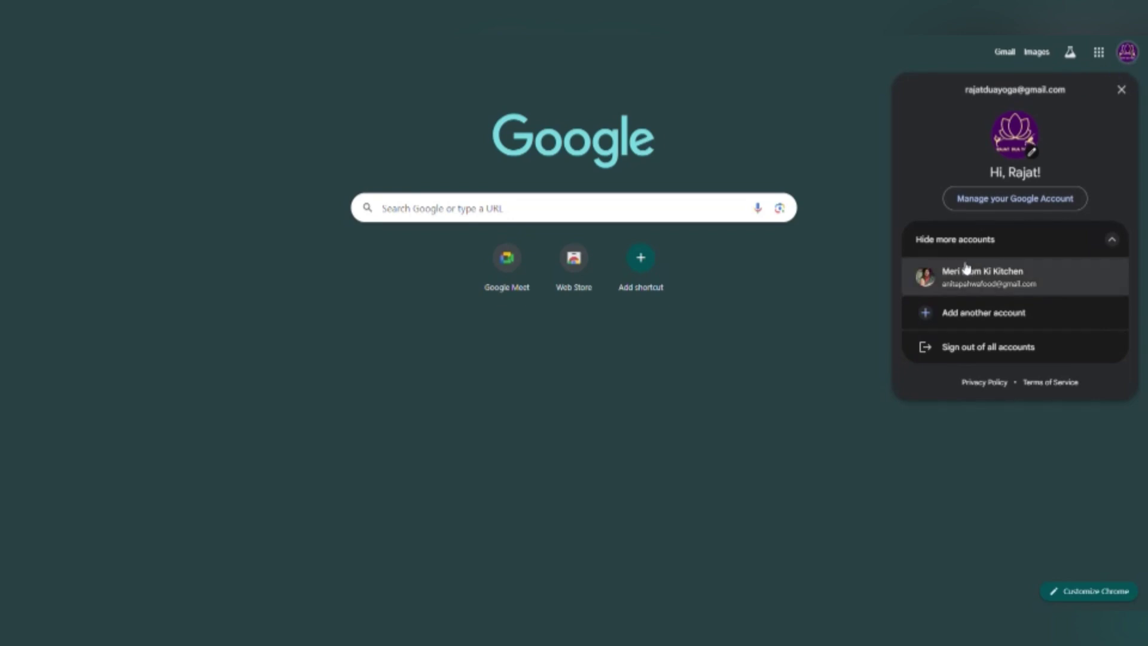
left_click(999, 283)
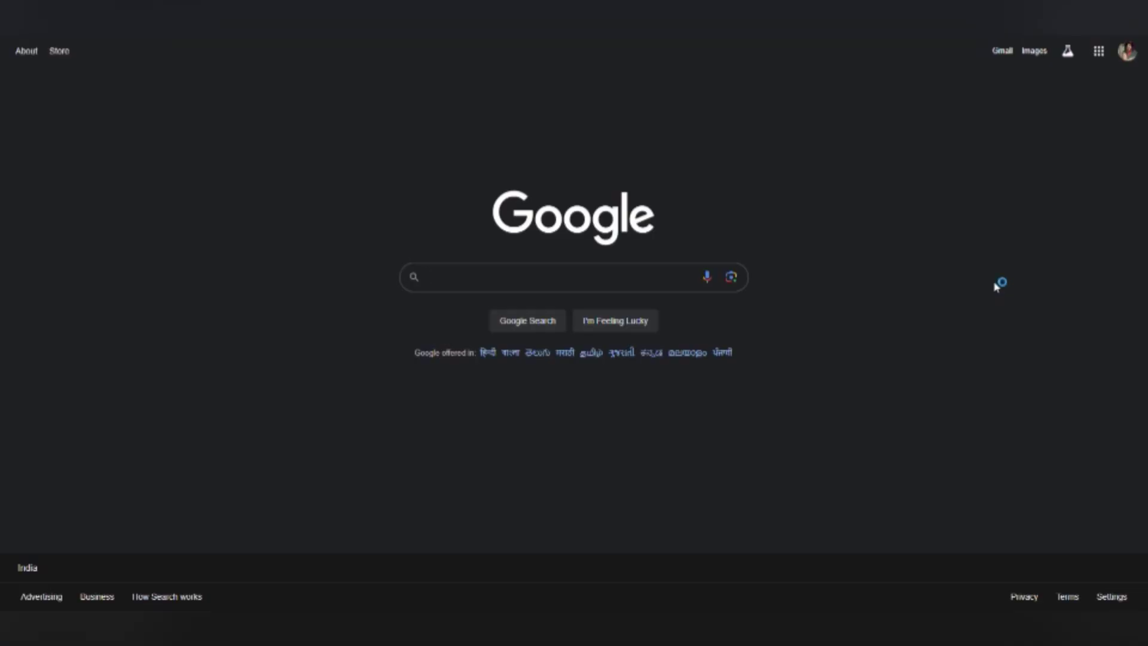
Search Google for "adsense login" and open the Google AdSense result.
left_click(616, 276)
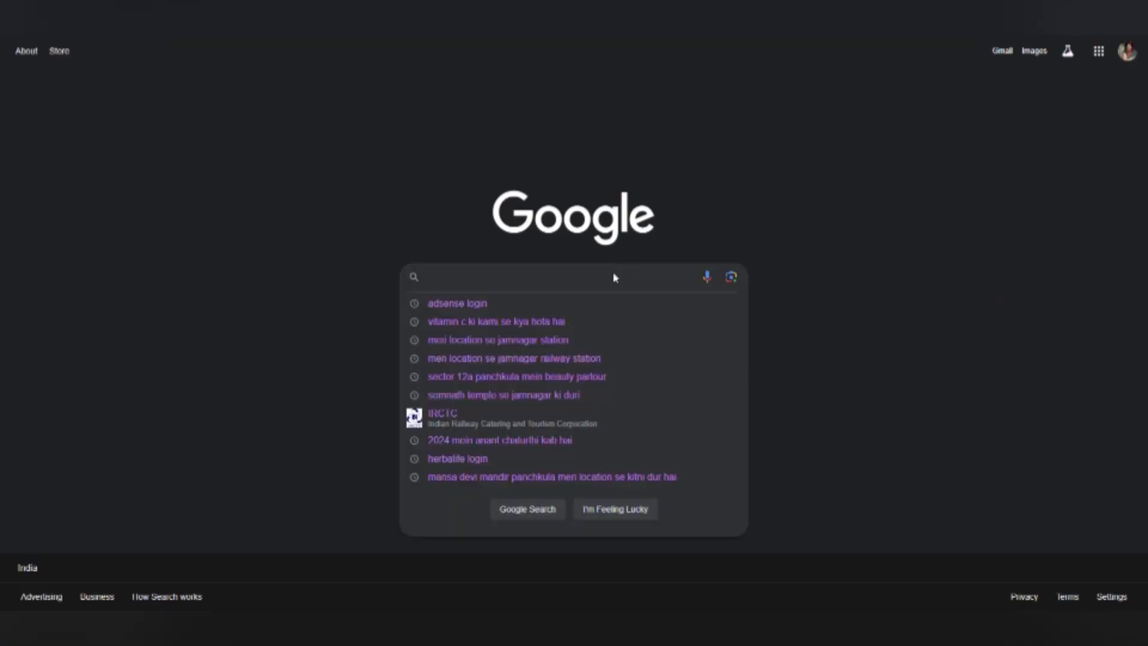
type("ADSE")
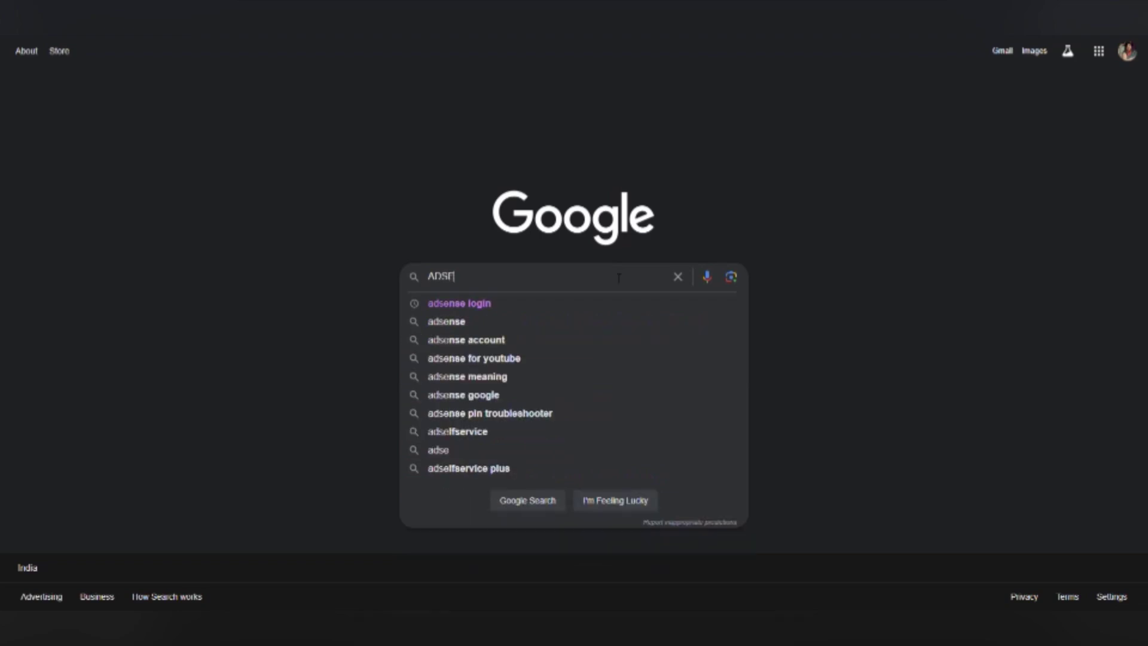
left_click(486, 304)
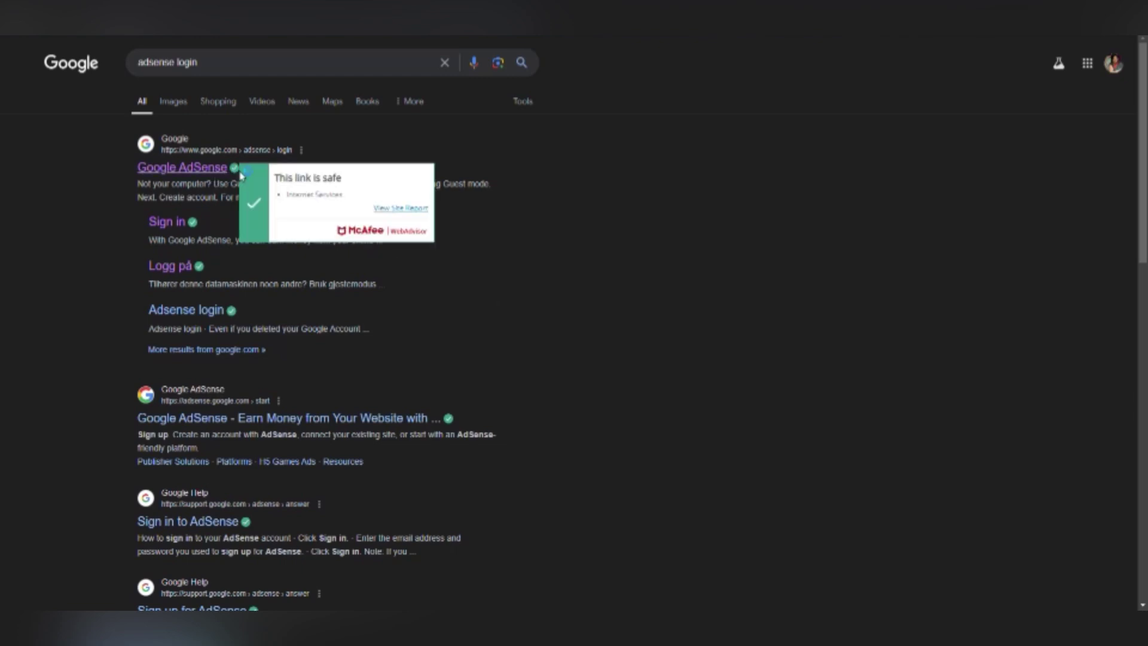
left_click(213, 170)
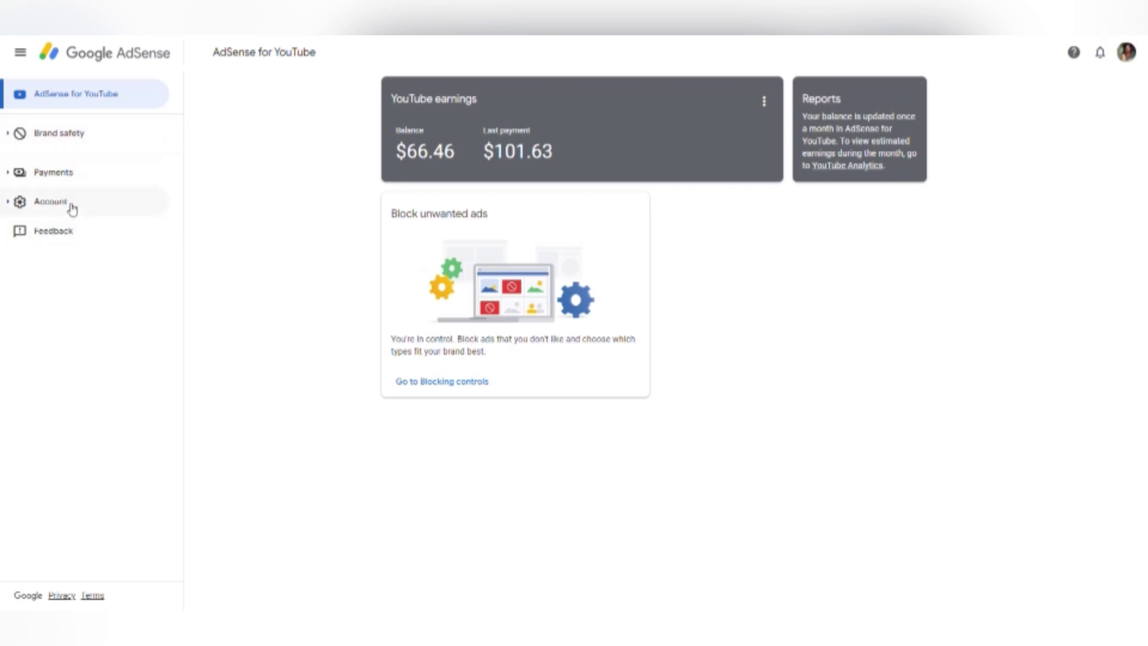
Go to the AdSense payments info and open the payments account's settings for management.
left_click(77, 173)
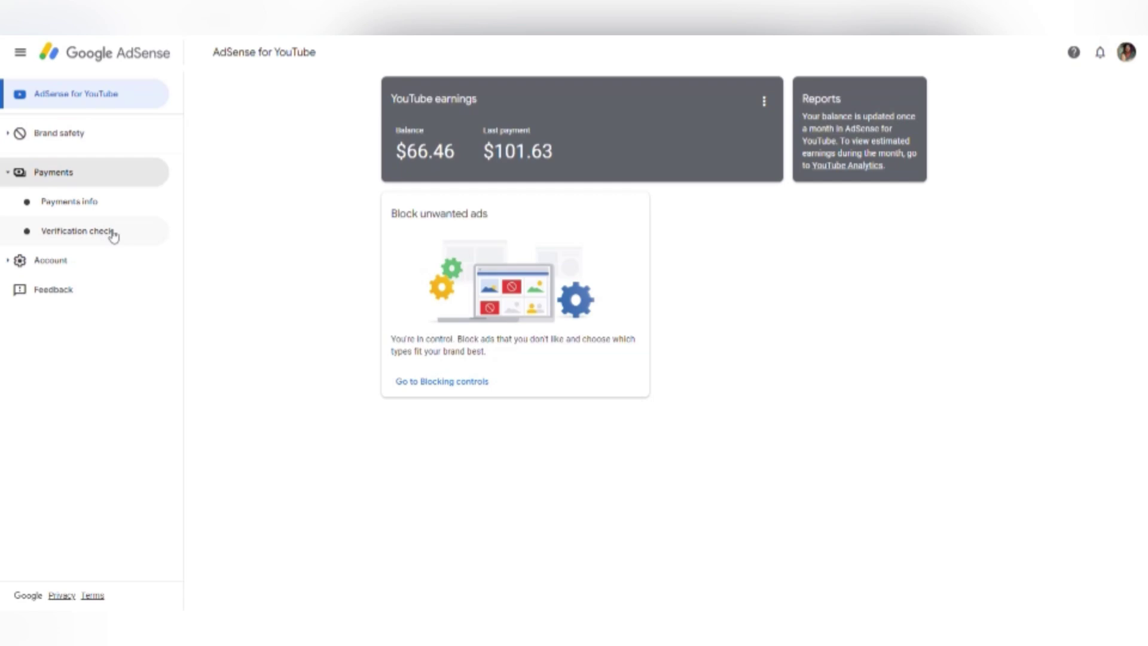
left_click(91, 204)
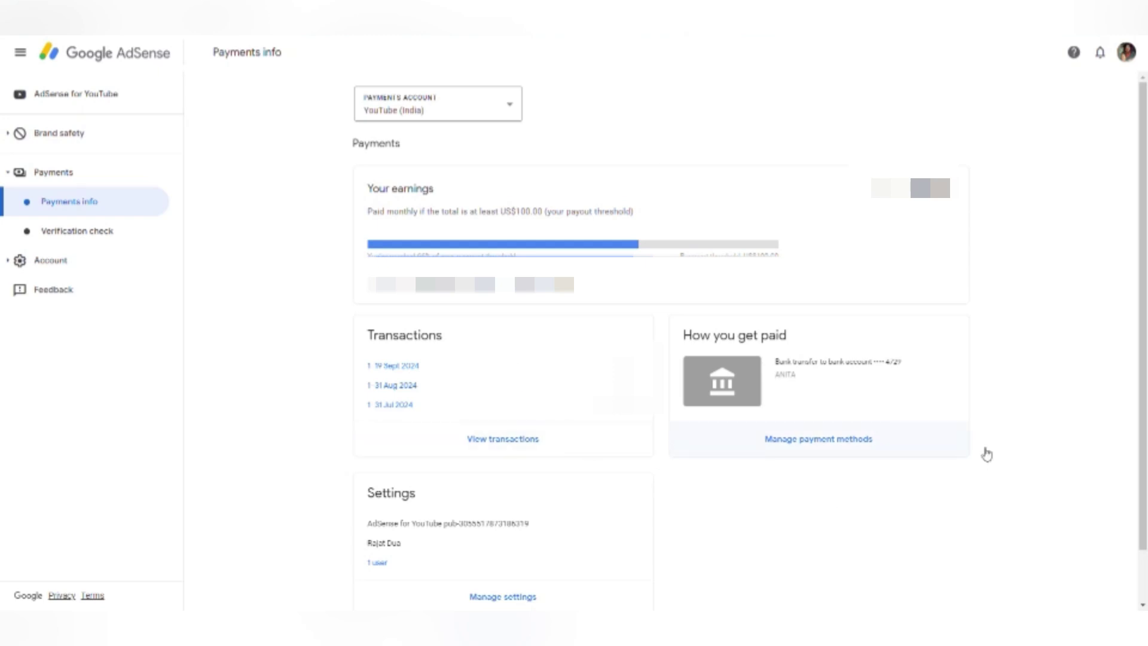
scroll(1143, 440, "down", 1)
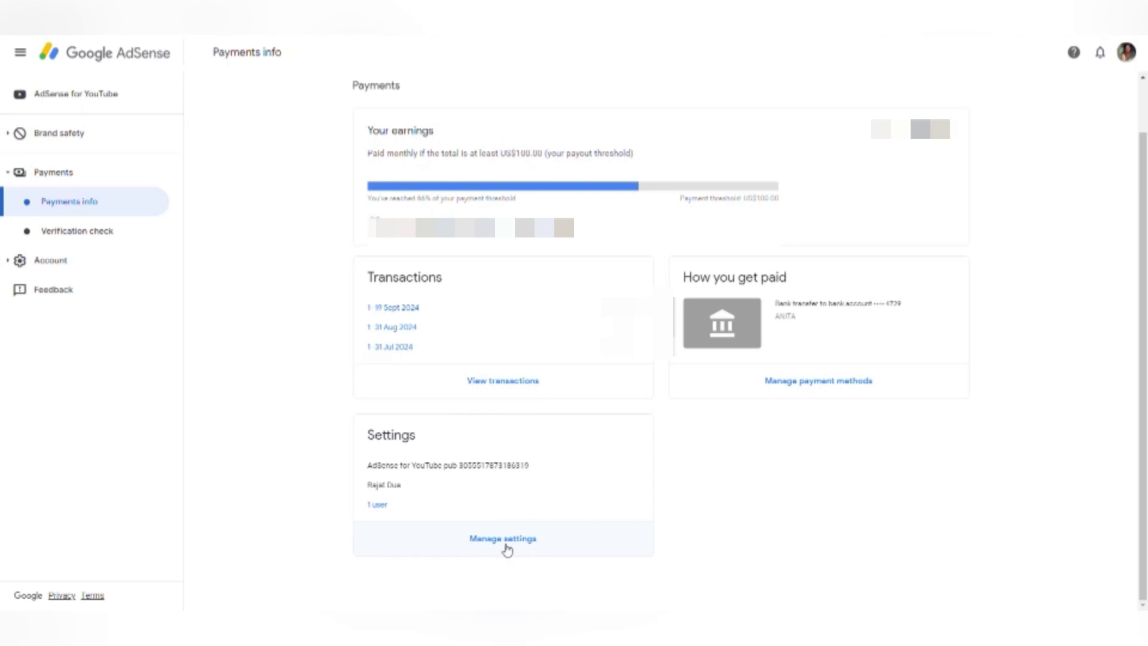
left_click(520, 543)
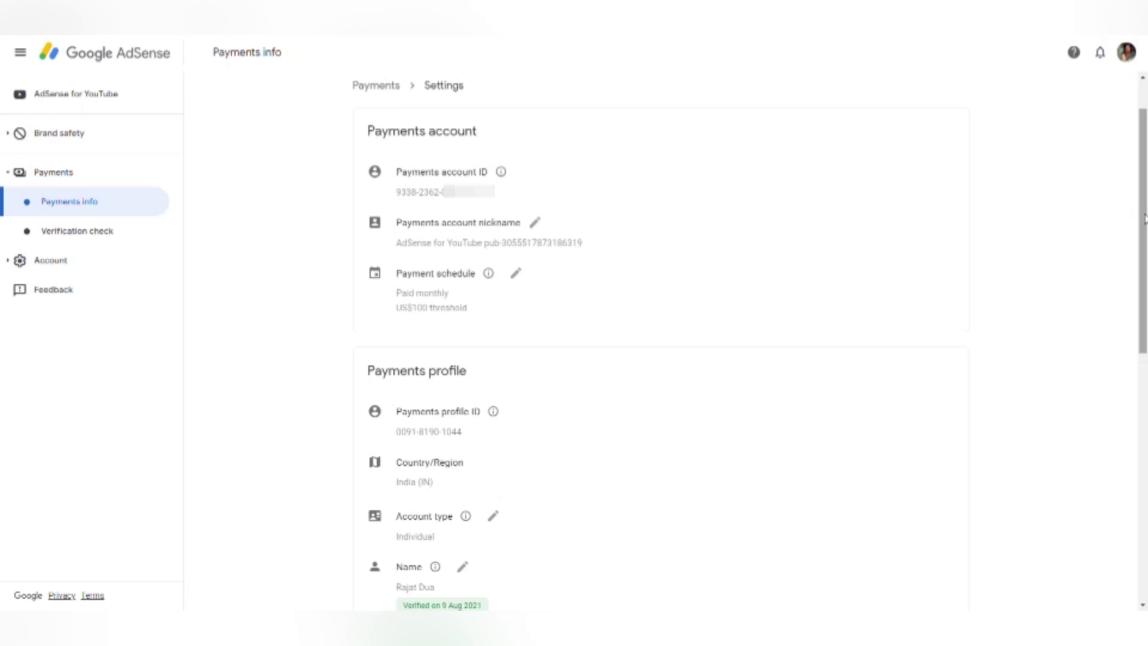
Find the United States tax info in the payments profile and open its tax info management page.
left_click_drag(1137, 215, 1113, 472)
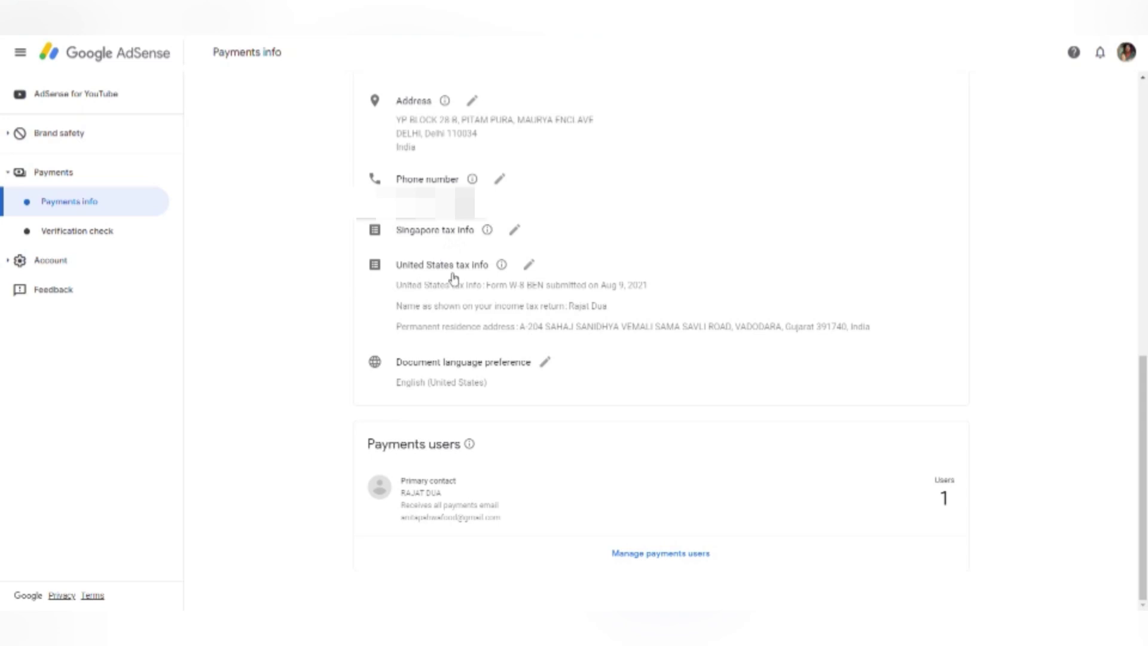
left_click(497, 274)
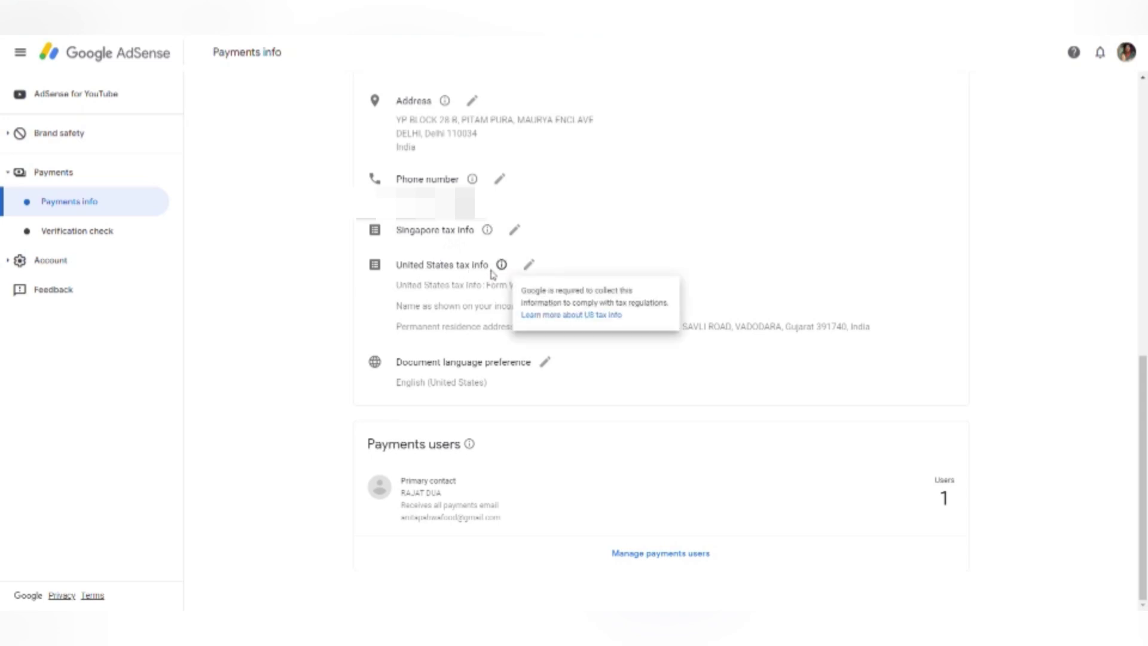
left_click(473, 247)
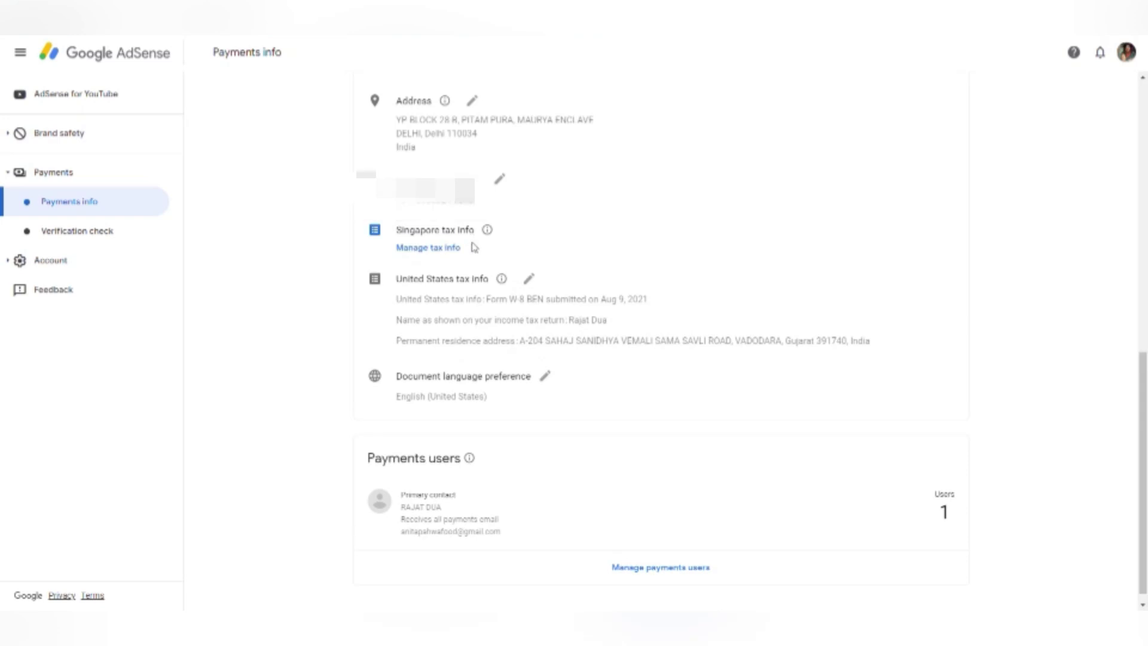
left_click(475, 250)
left_click(529, 280)
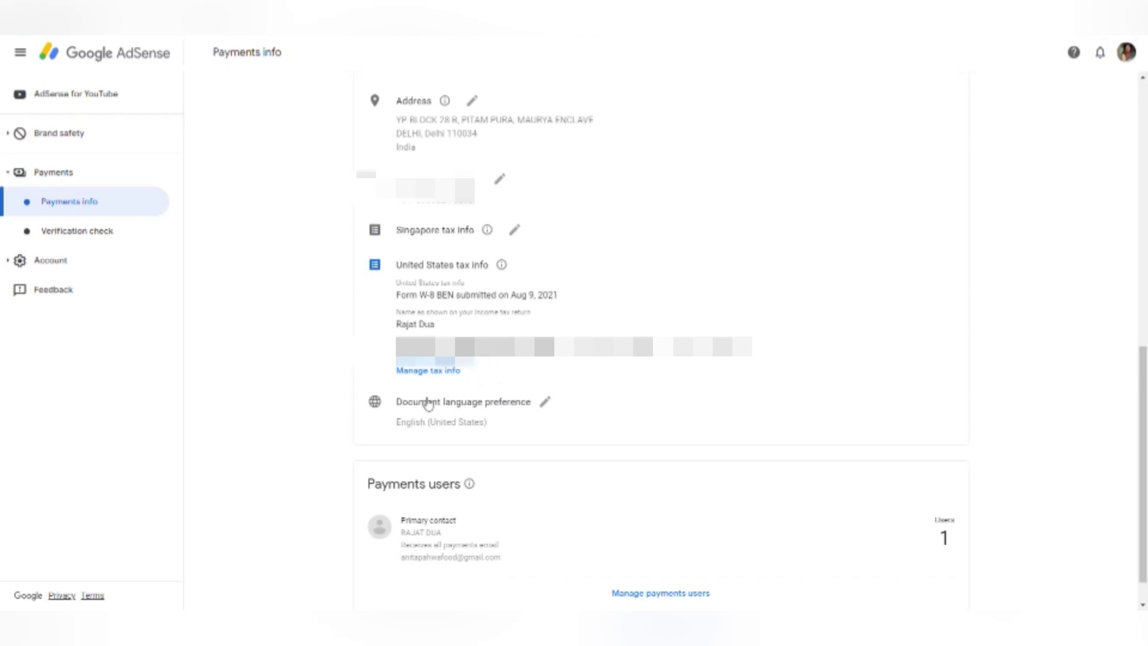
left_click(440, 372)
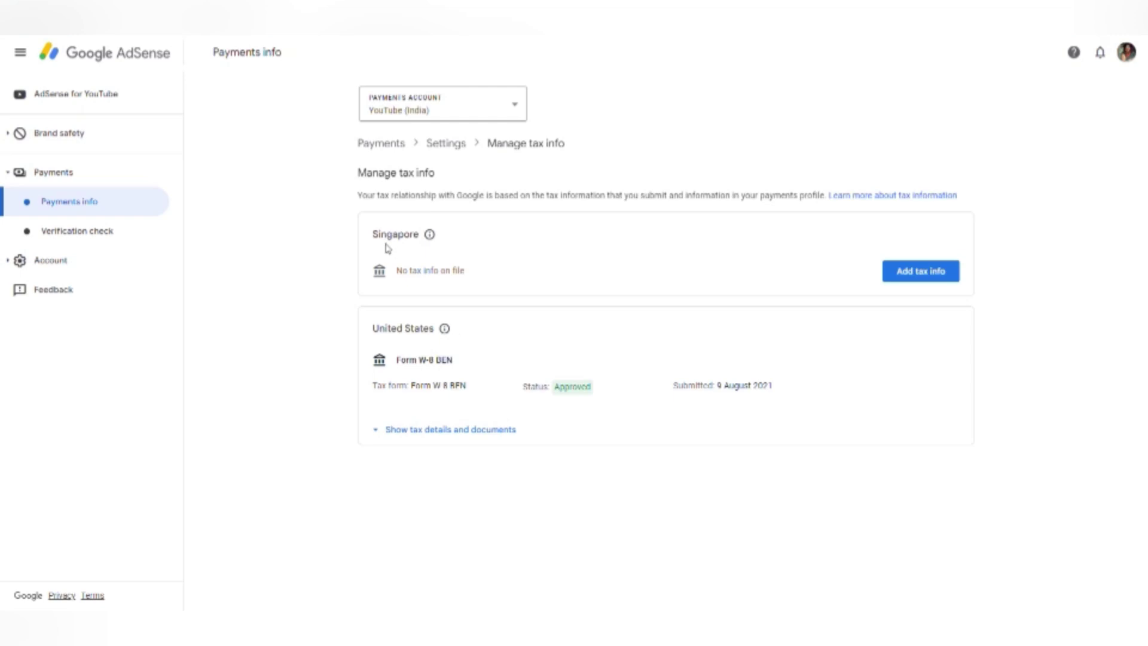
Show the United States tax details and start a new tax form to replace the submitted W-8BEN.
left_click(472, 431)
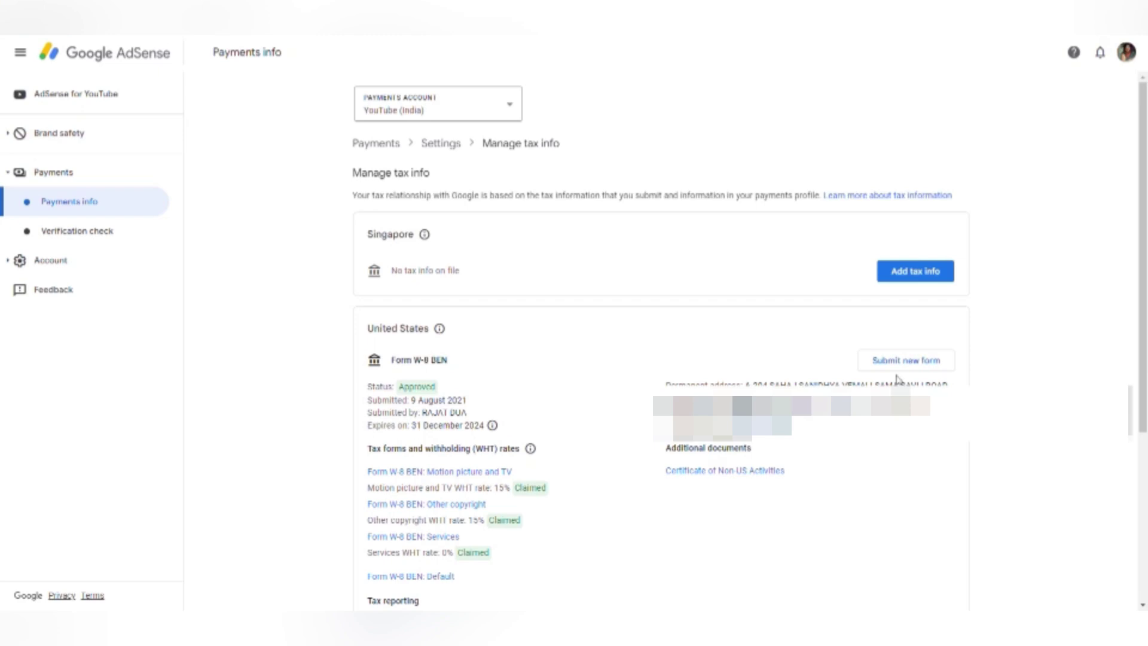
left_click(931, 364)
left_click(928, 363)
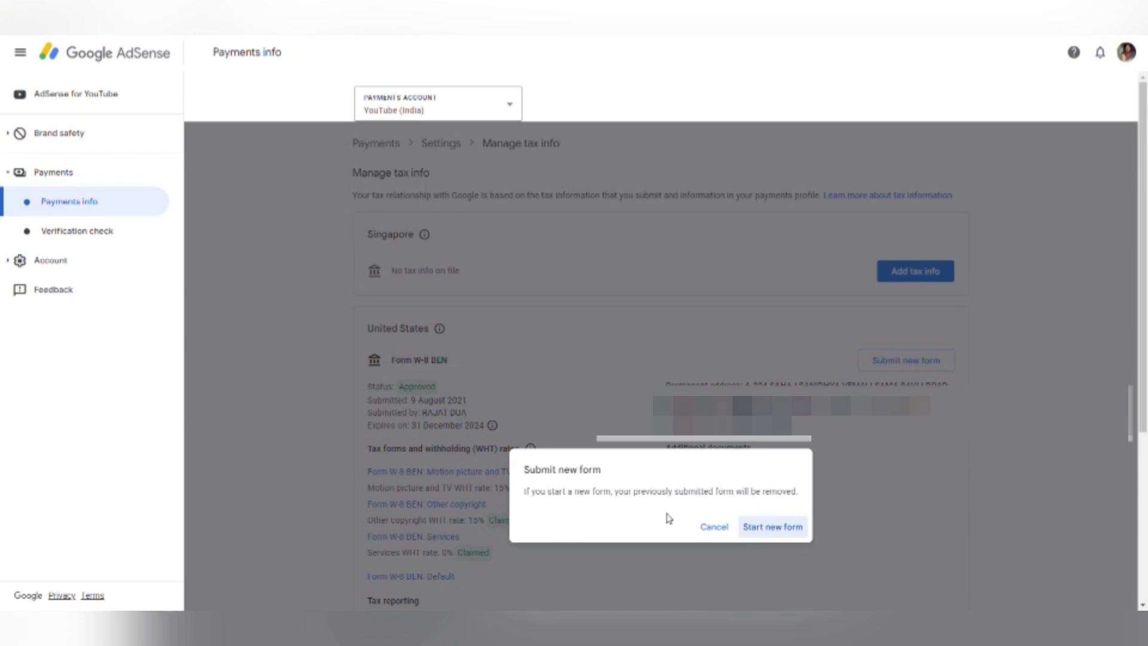
left_click(785, 530)
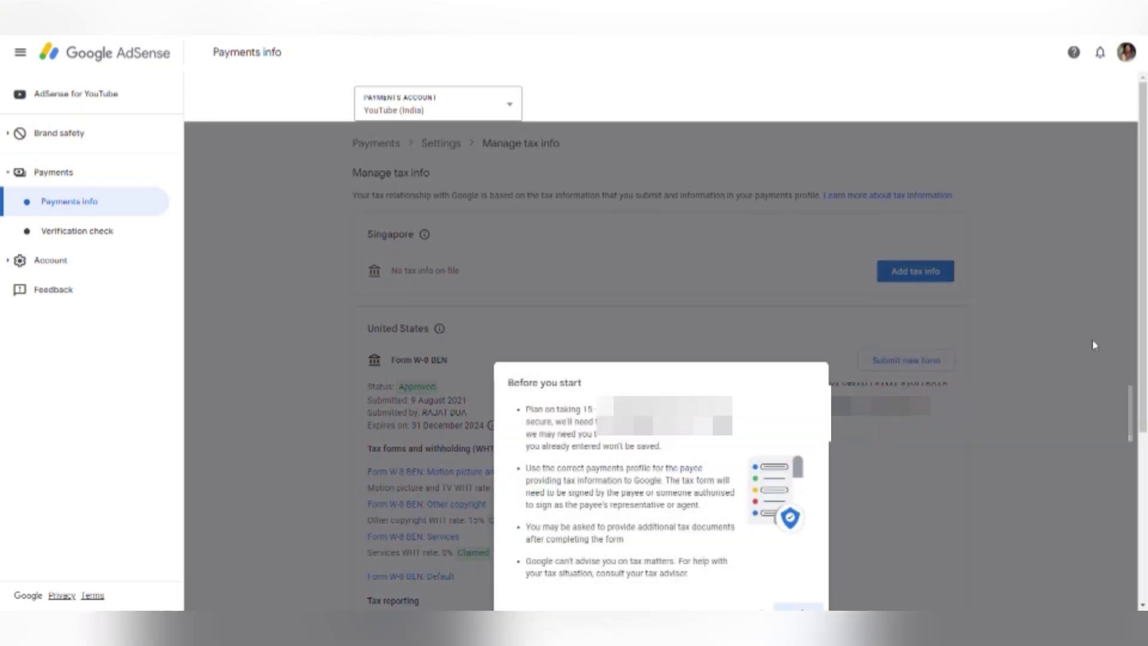
scroll(1145, 317, "down", 4)
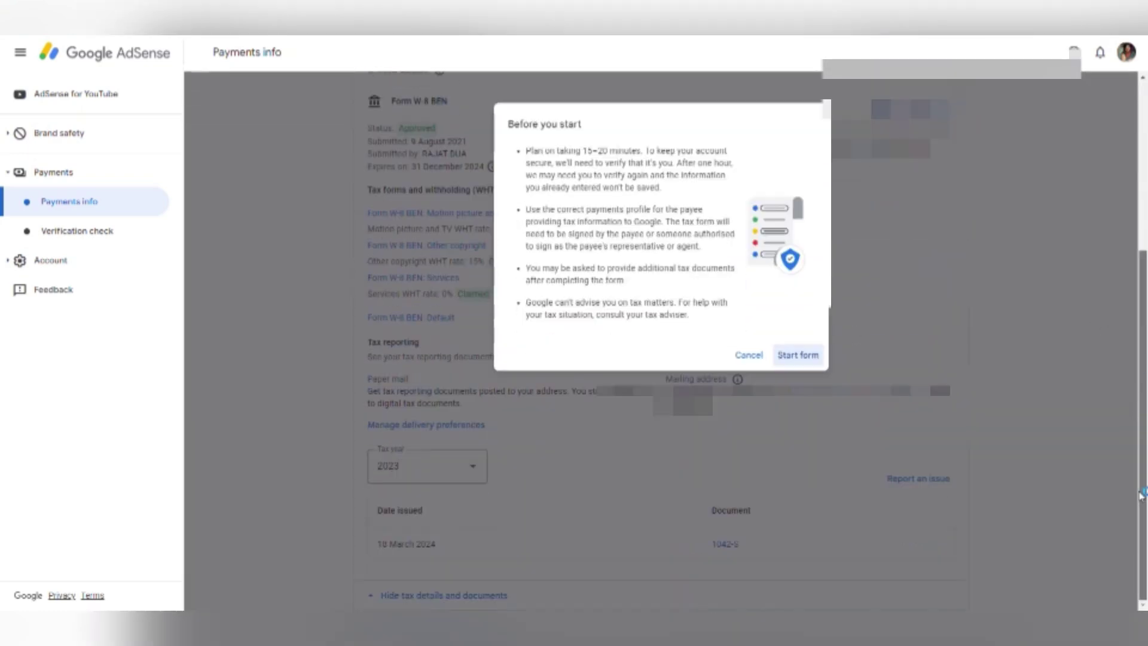
left_click(804, 361)
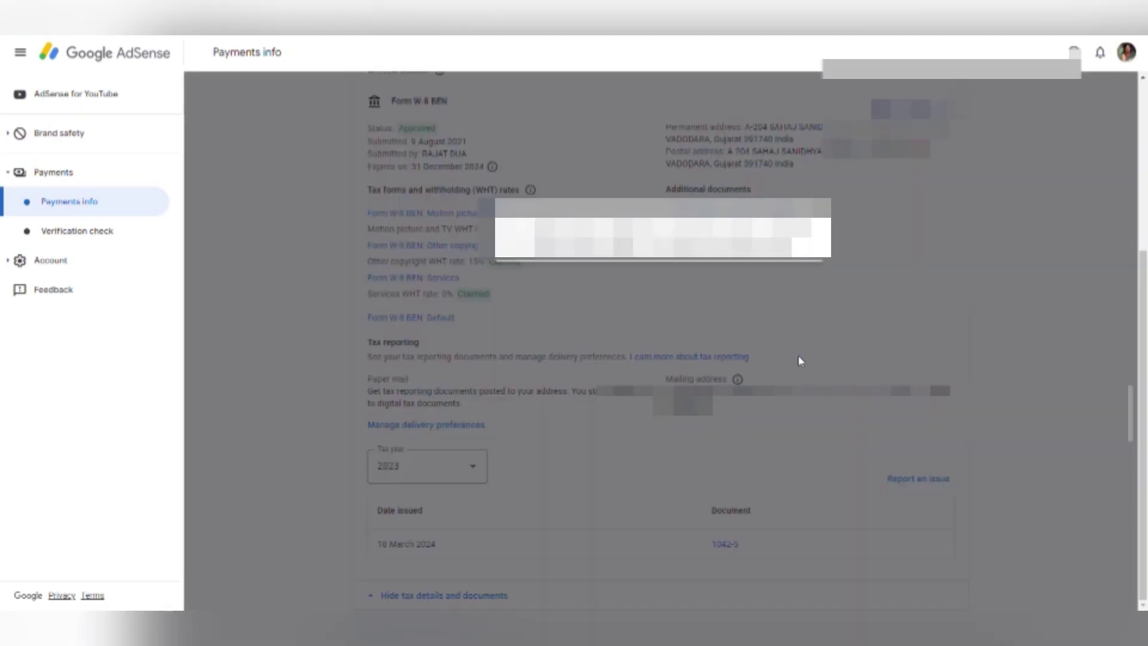
left_click(720, 303)
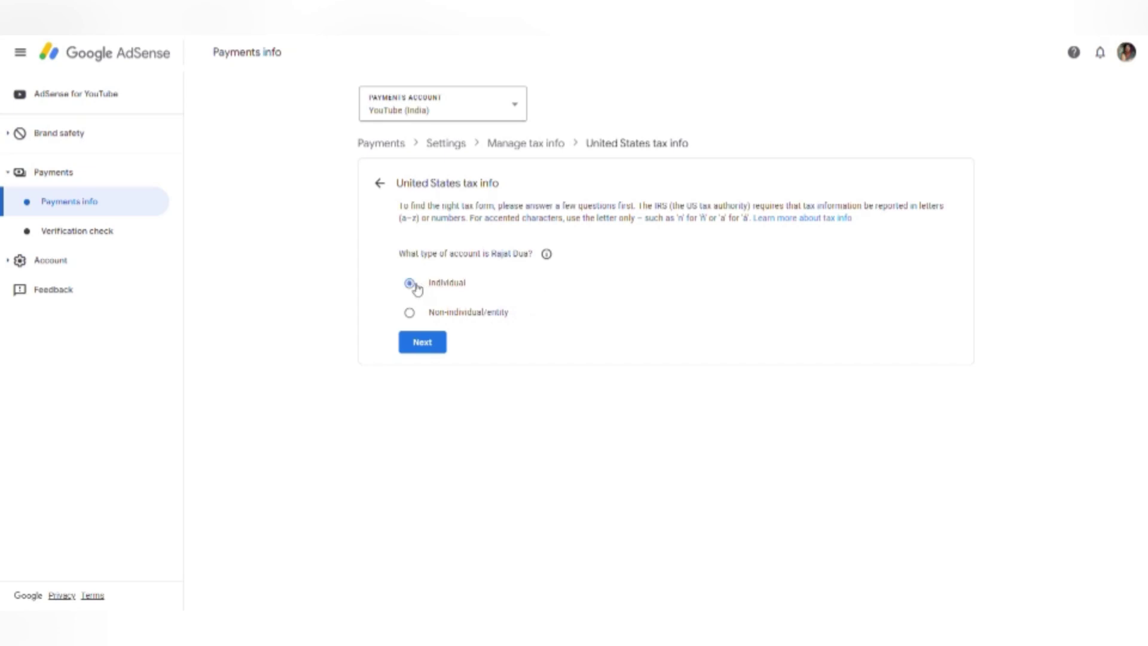
Keep the account type Individual, answer No to US citizenship or residency, and start the W-8BEN form.
left_click(428, 351)
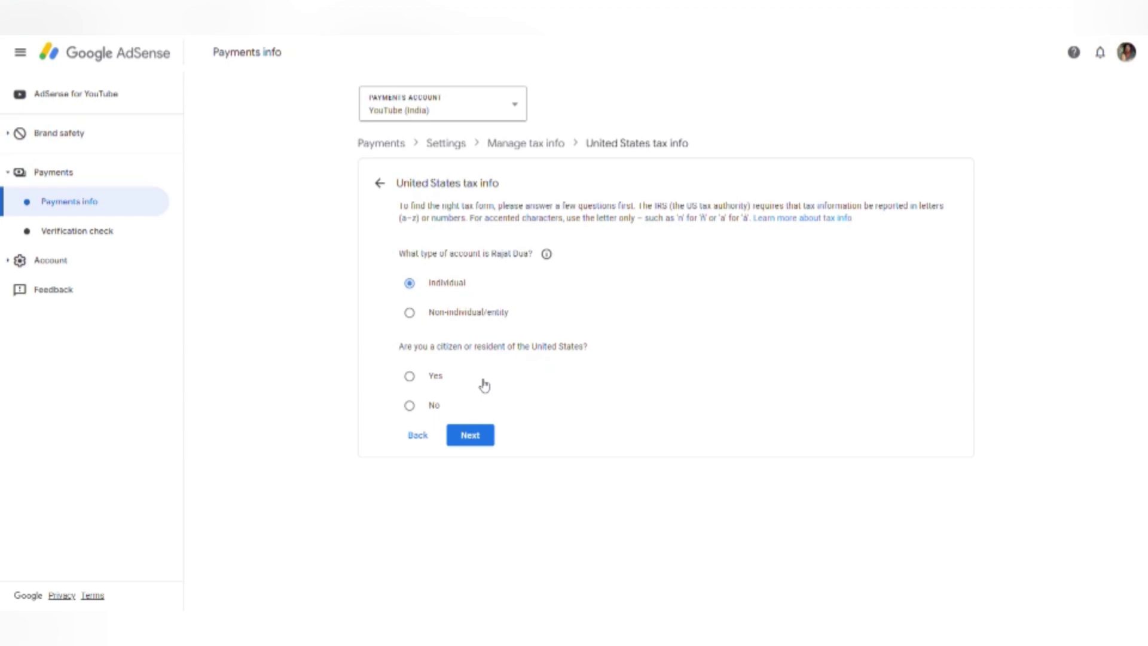
left_click(470, 435)
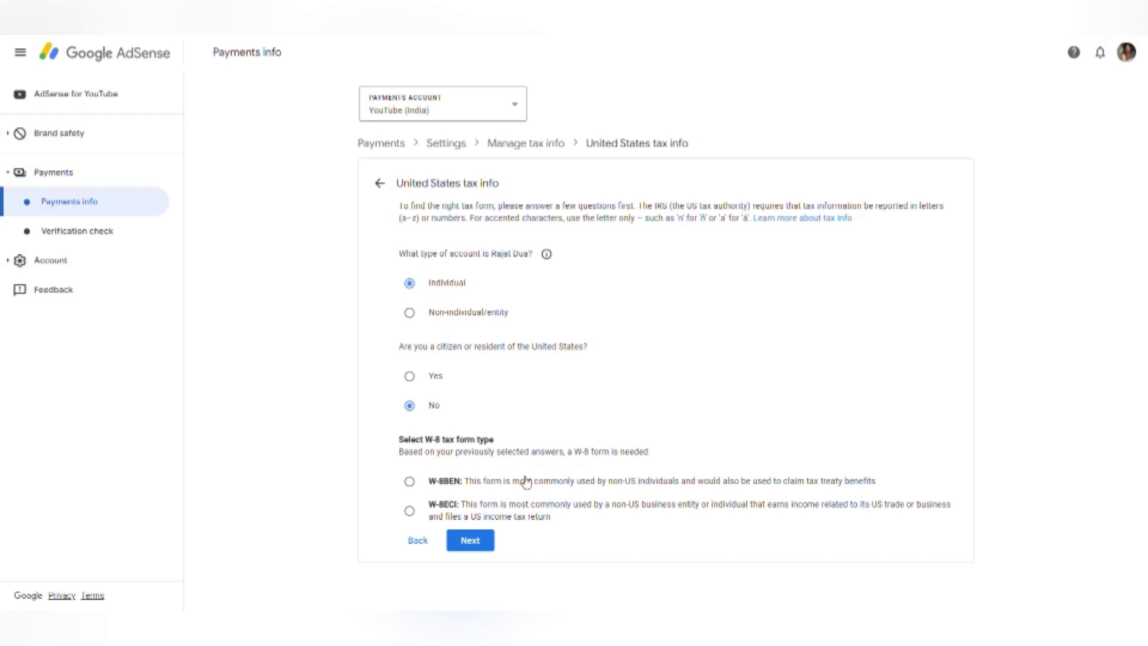
left_click(414, 485)
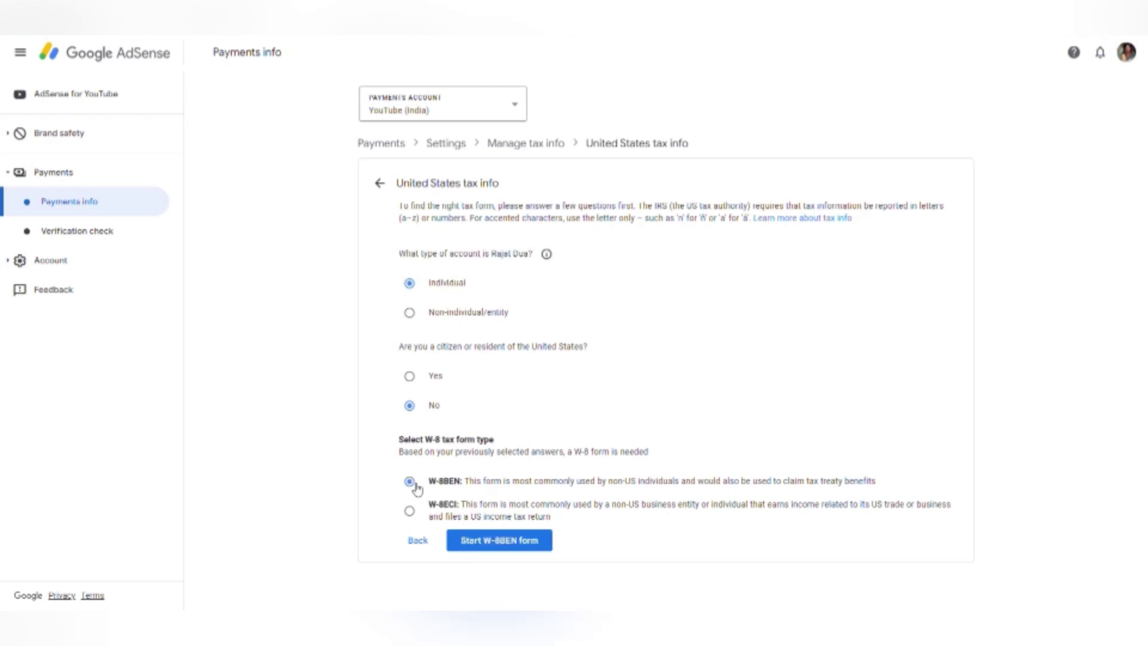
left_click(496, 542)
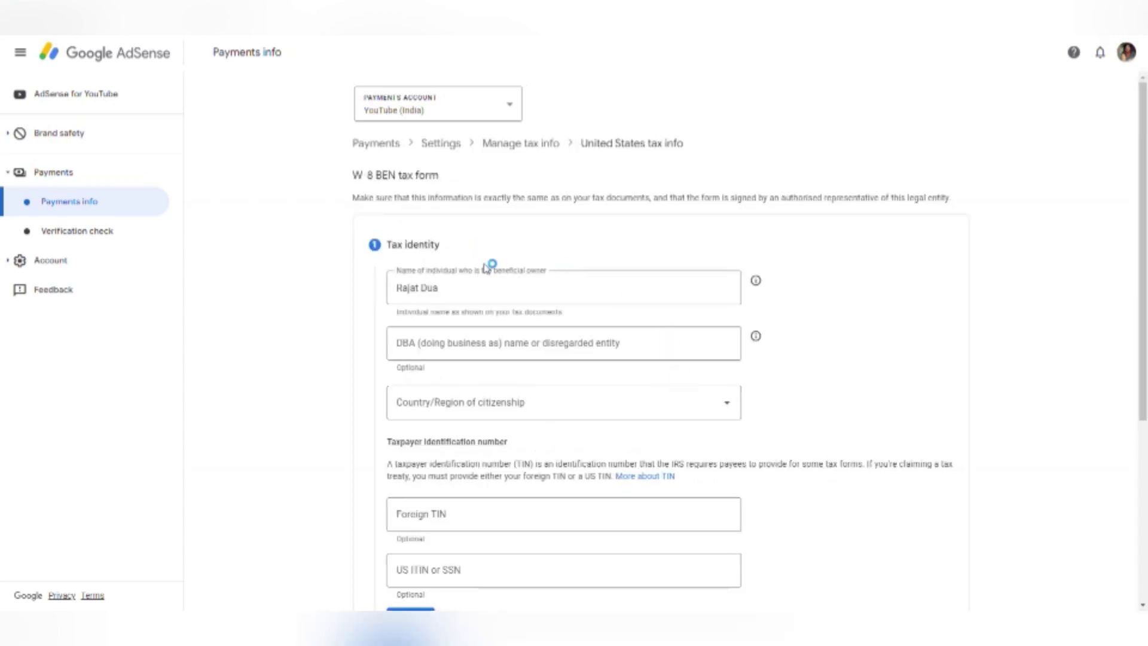
Keep the prefilled beneficial owner name in Tax identity and set the country of citizenship to India.
left_click(462, 296)
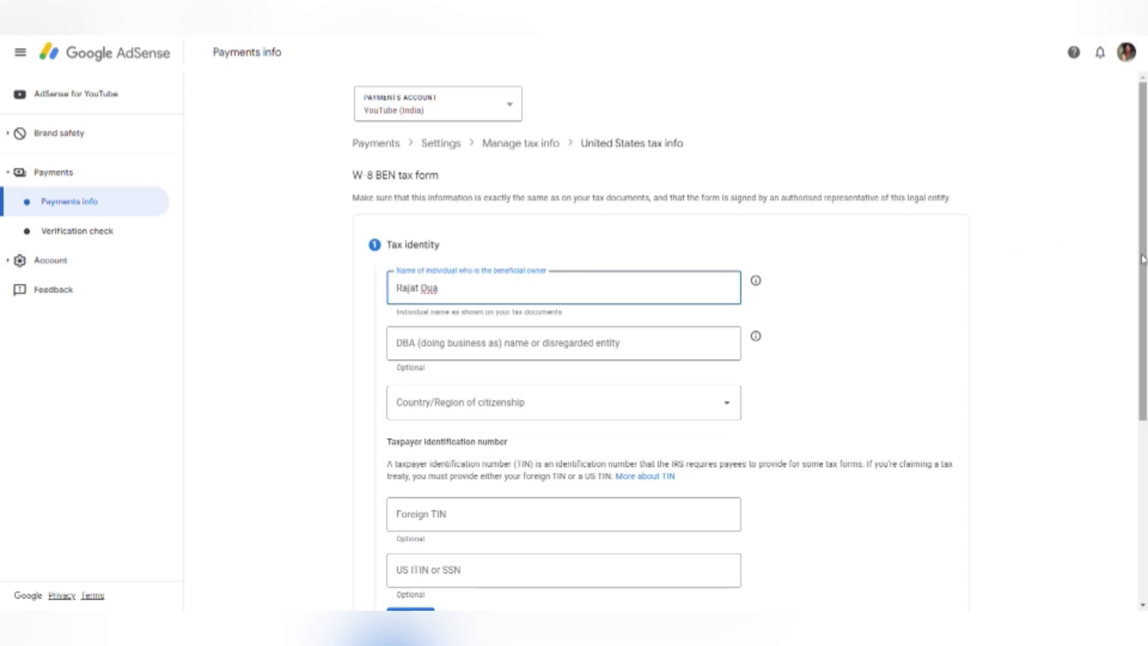
scroll(1143, 263, "down", 2)
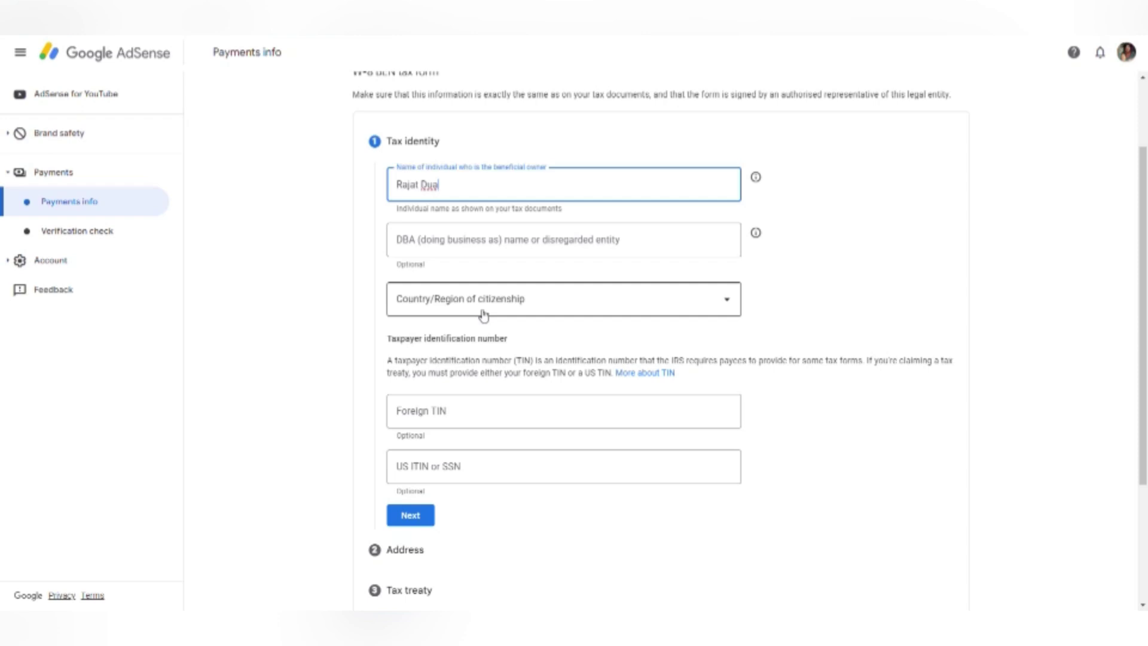
left_click(732, 305)
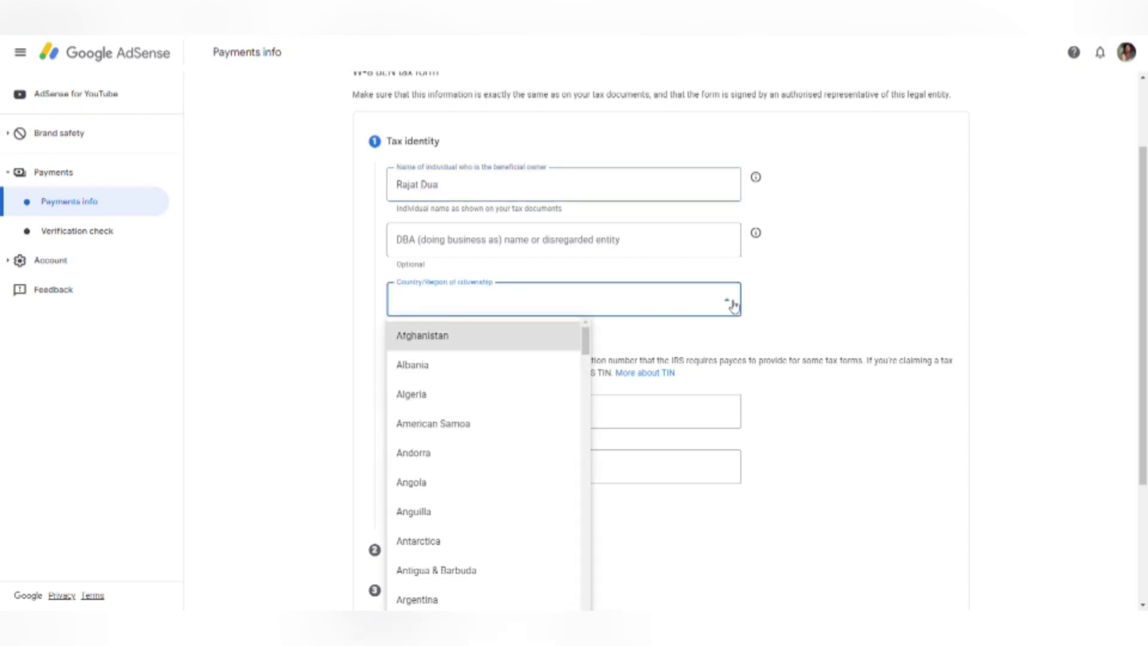
key("i")
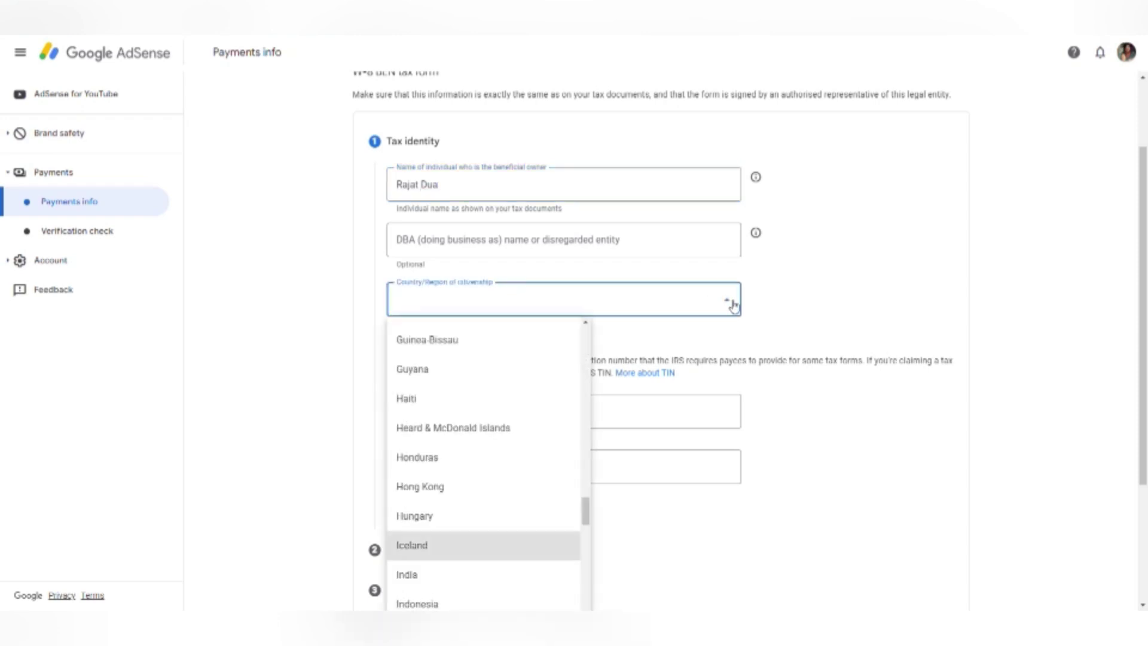
left_click(452, 574)
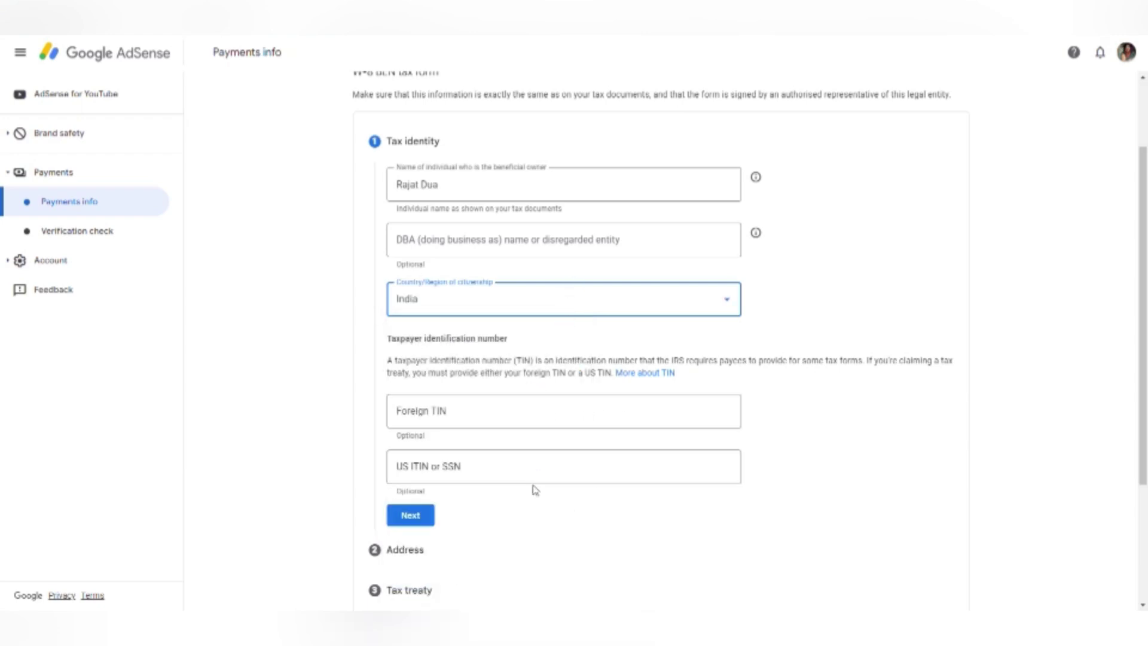
Fill in the foreign taxpayer identification number, leaving the US ITIN or SSN blank.
left_click(480, 414)
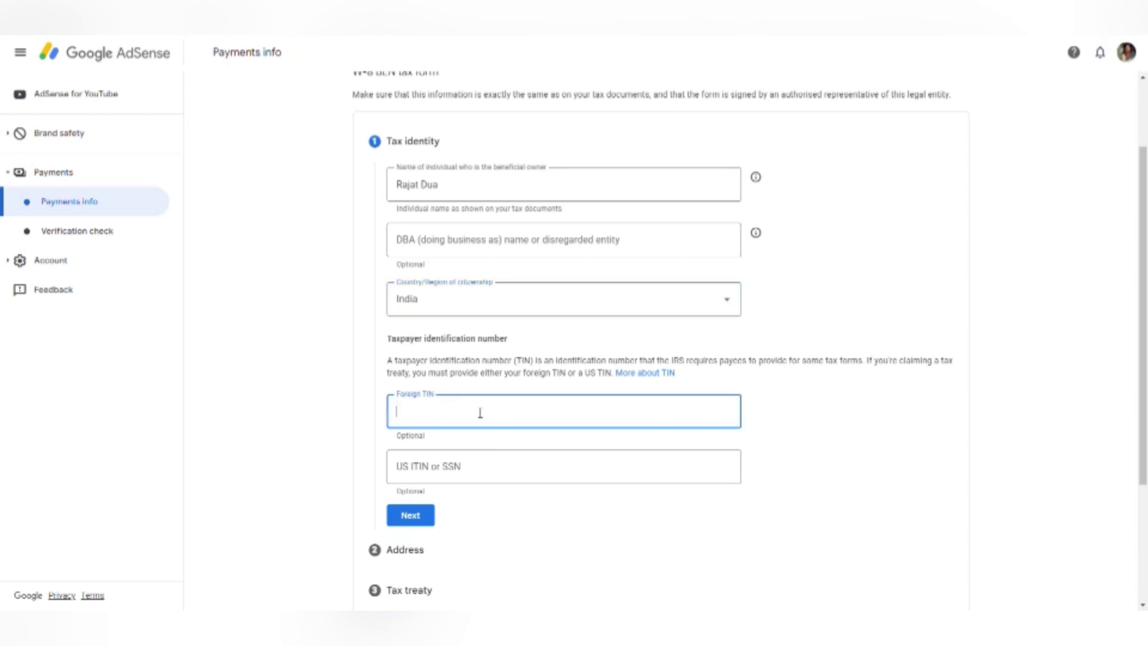
left_click(495, 445)
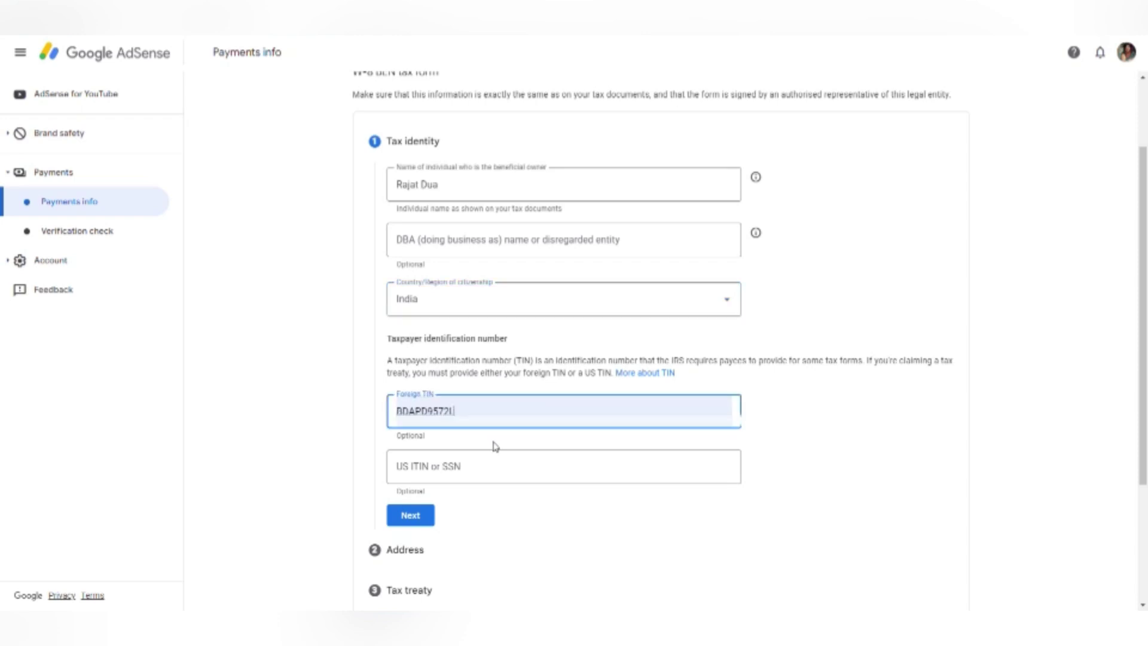
left_click(527, 521)
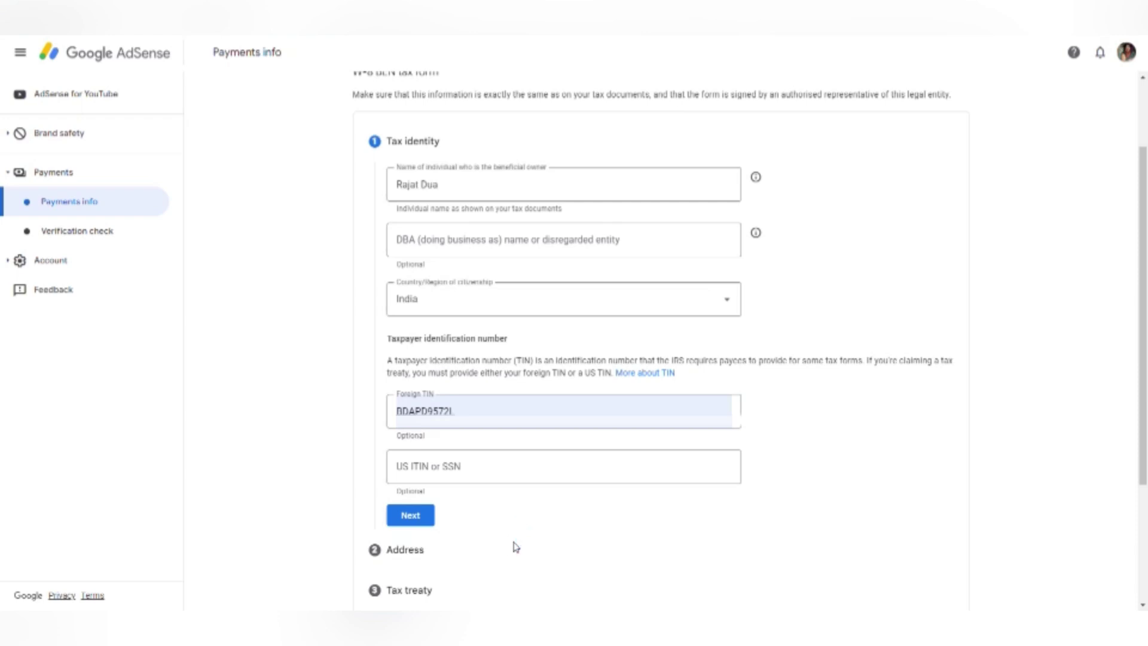
Continue to the Address section, fill in the saved permanent residence address, and mark the postal address as the same.
left_click(411, 515)
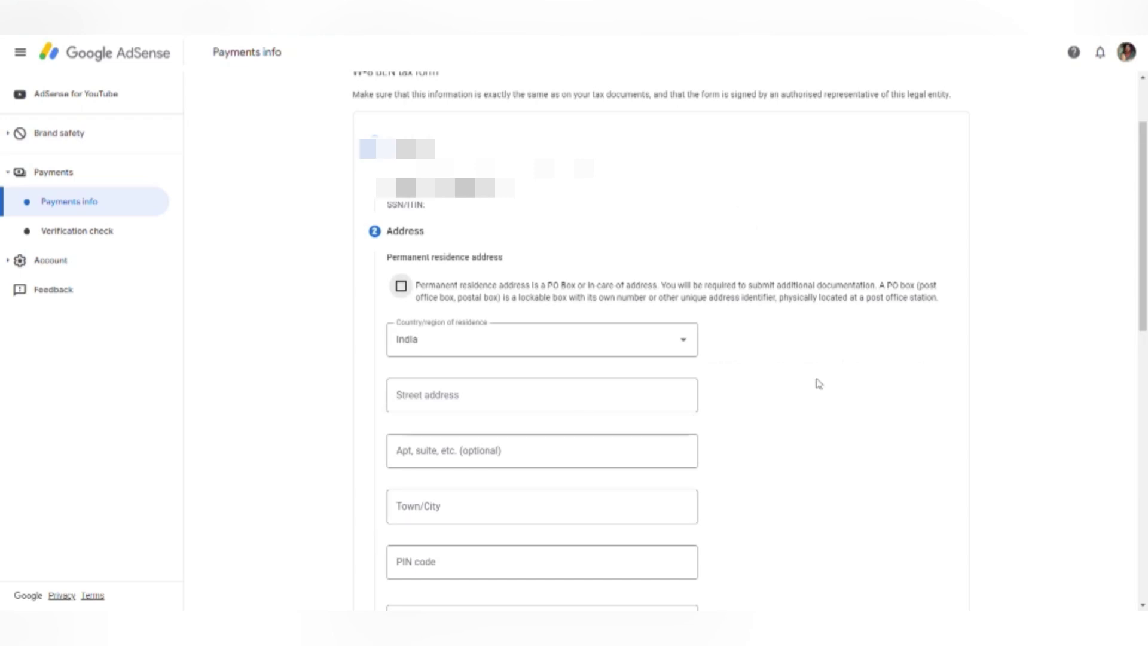
left_click(671, 401)
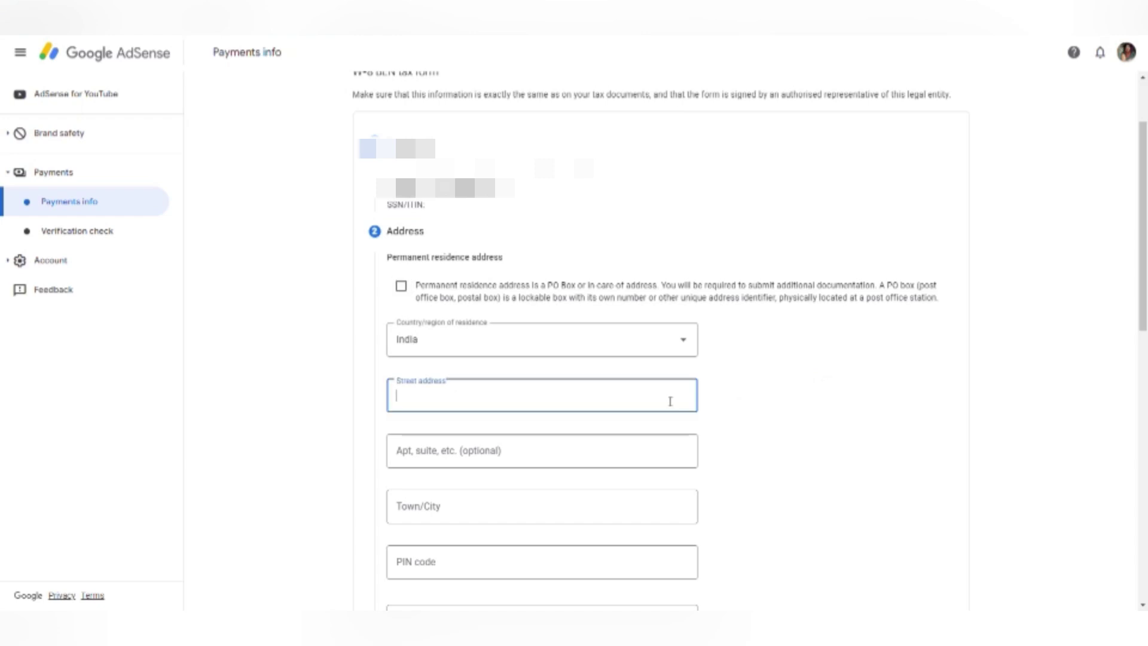
left_click(573, 431)
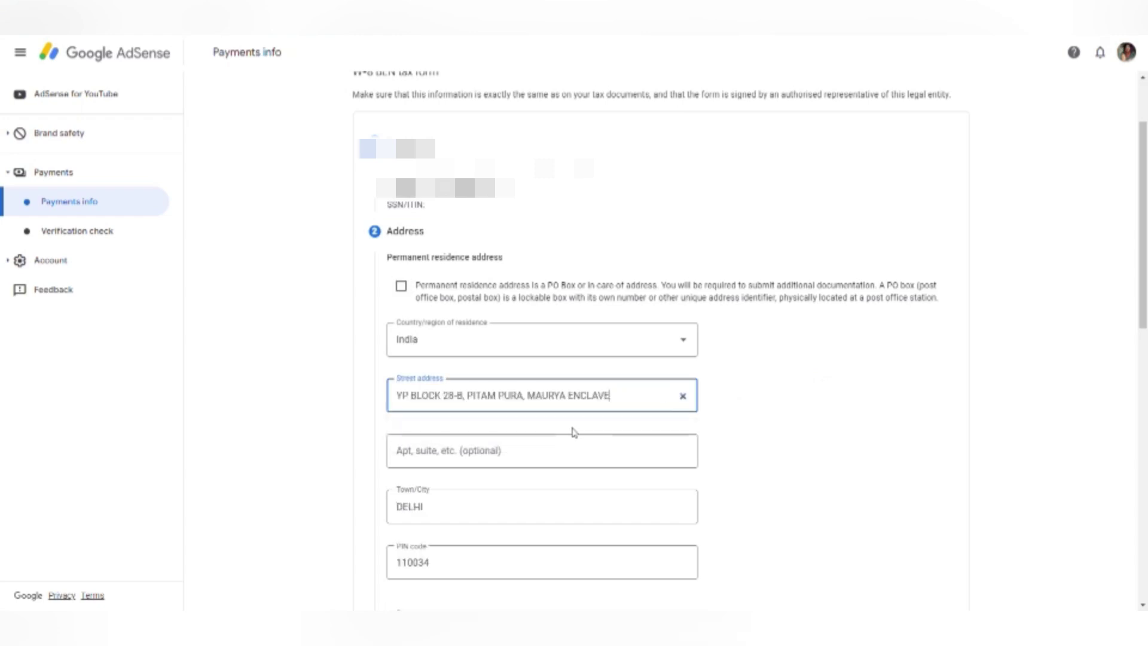
left_click_drag(1145, 245, 1136, 326)
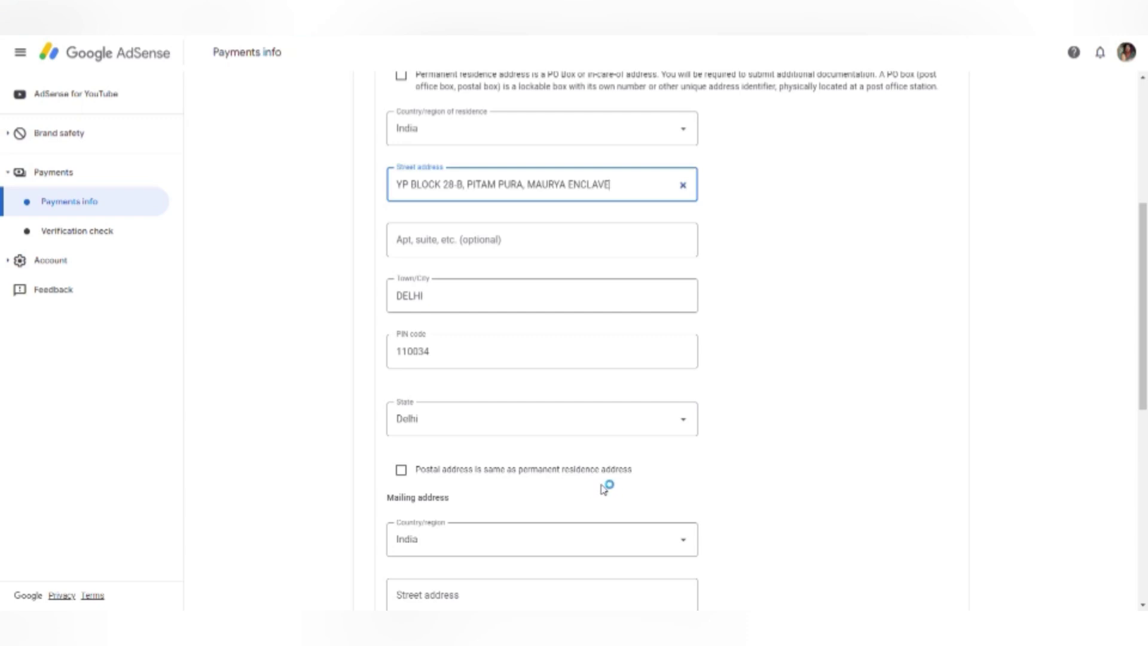
left_click(401, 470)
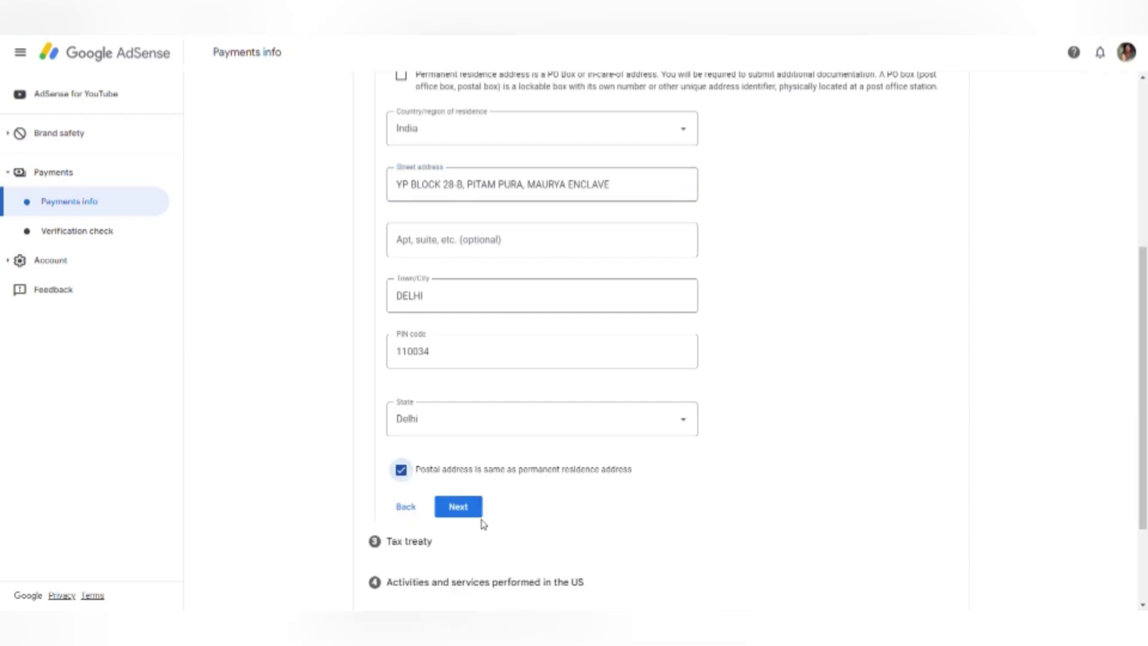
left_click(461, 511)
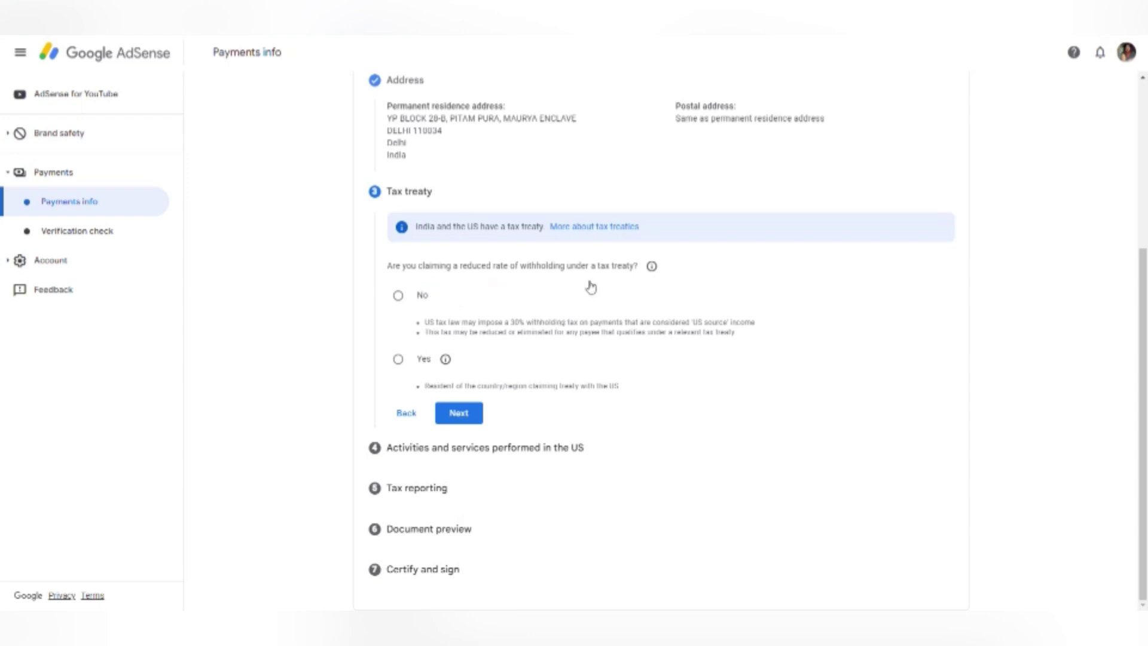
Claim a reduced withholding rate under the tax treaty by answering Yes and certifying residency in India.
left_click(399, 359)
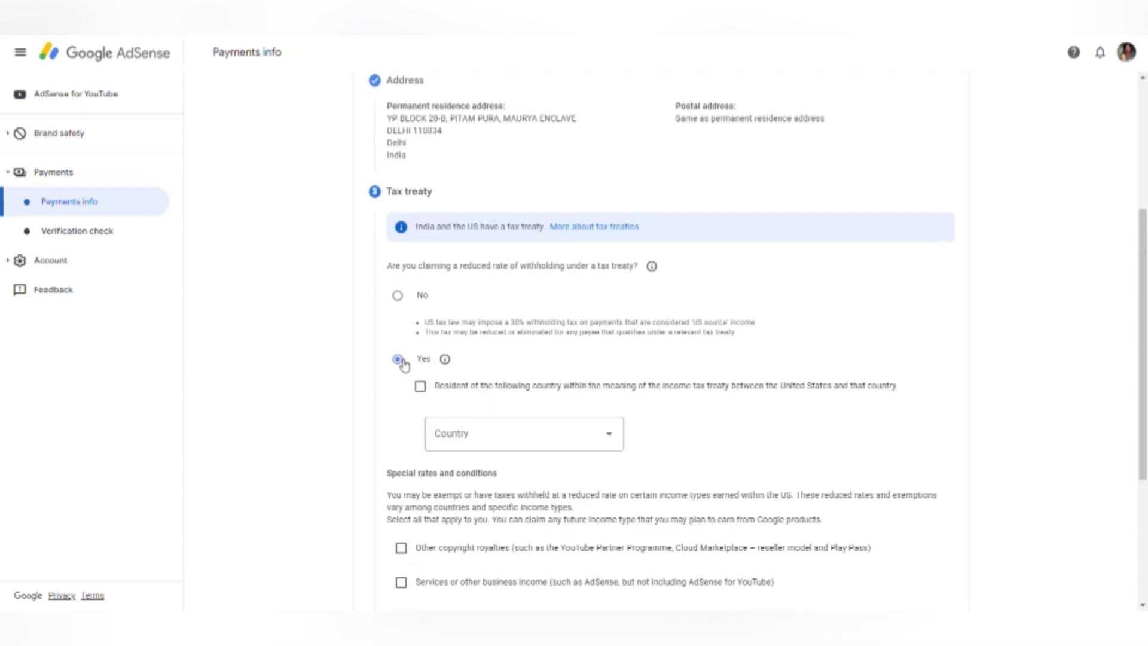
left_click(422, 389)
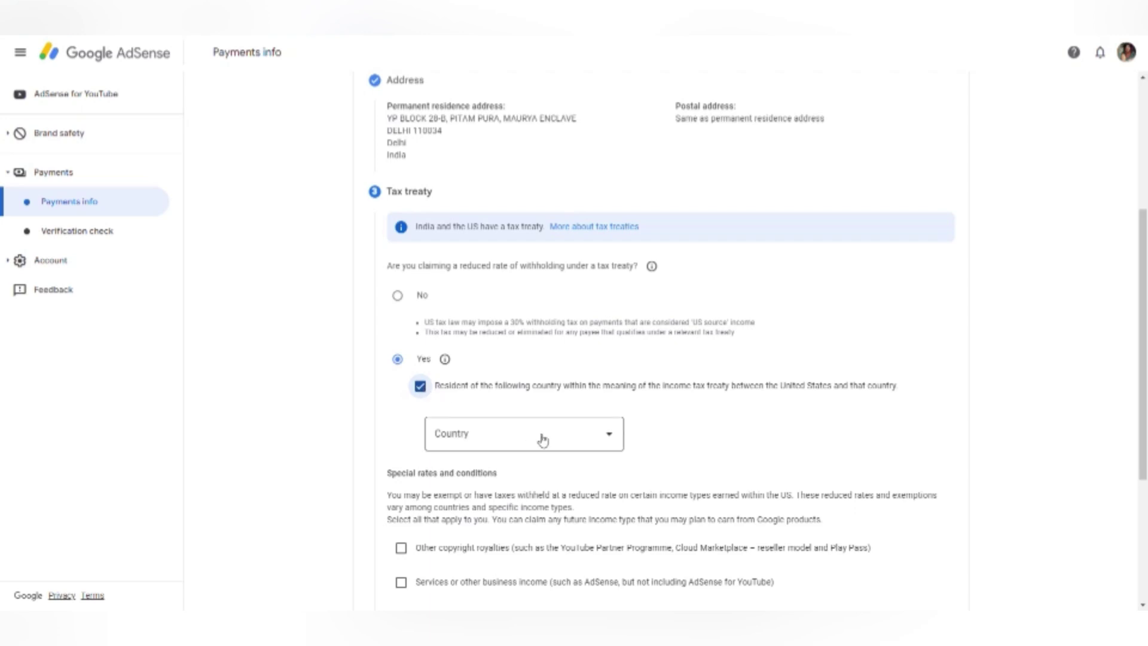
left_click(612, 437)
scroll(612, 437, "down", 10)
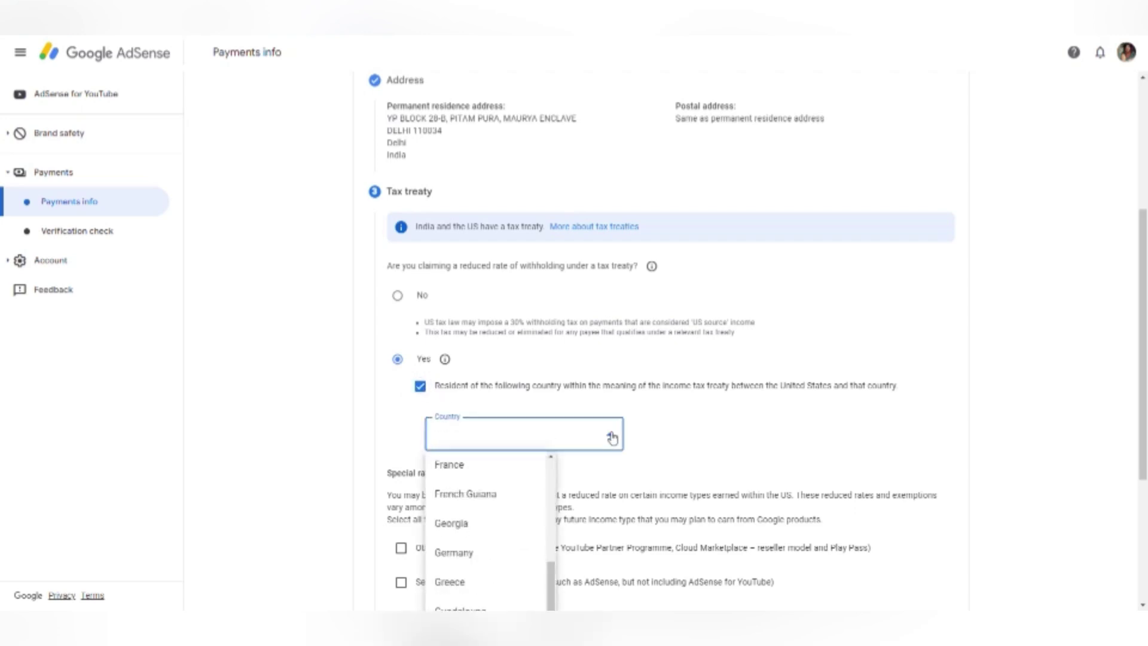
left_click_drag(551, 571, 549, 600)
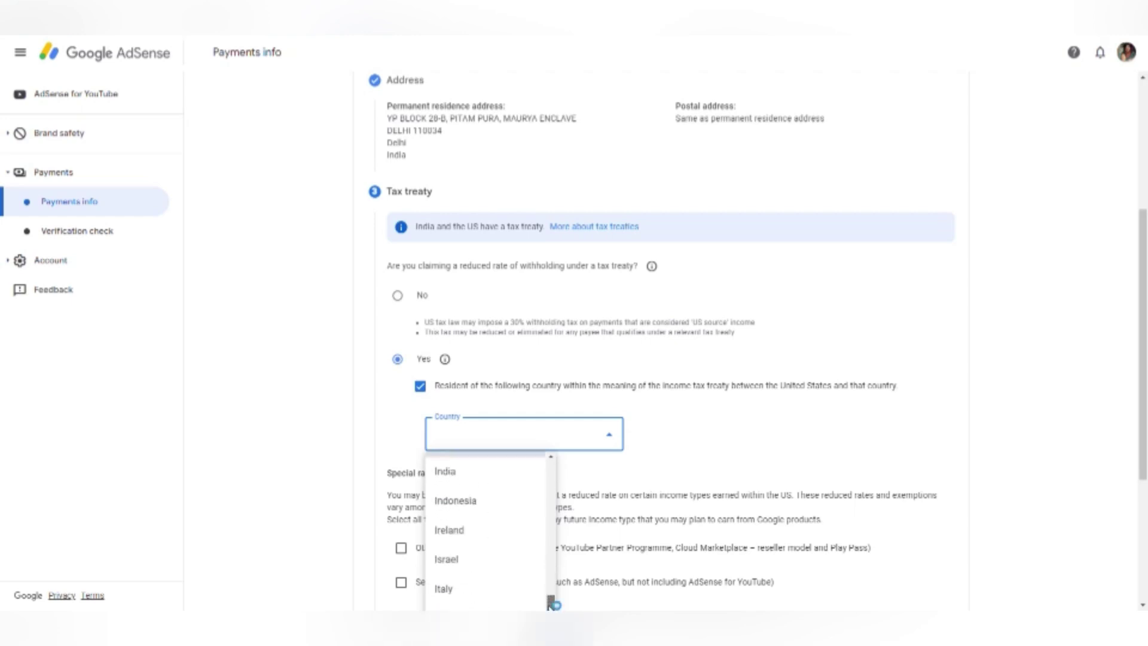
left_click(504, 479)
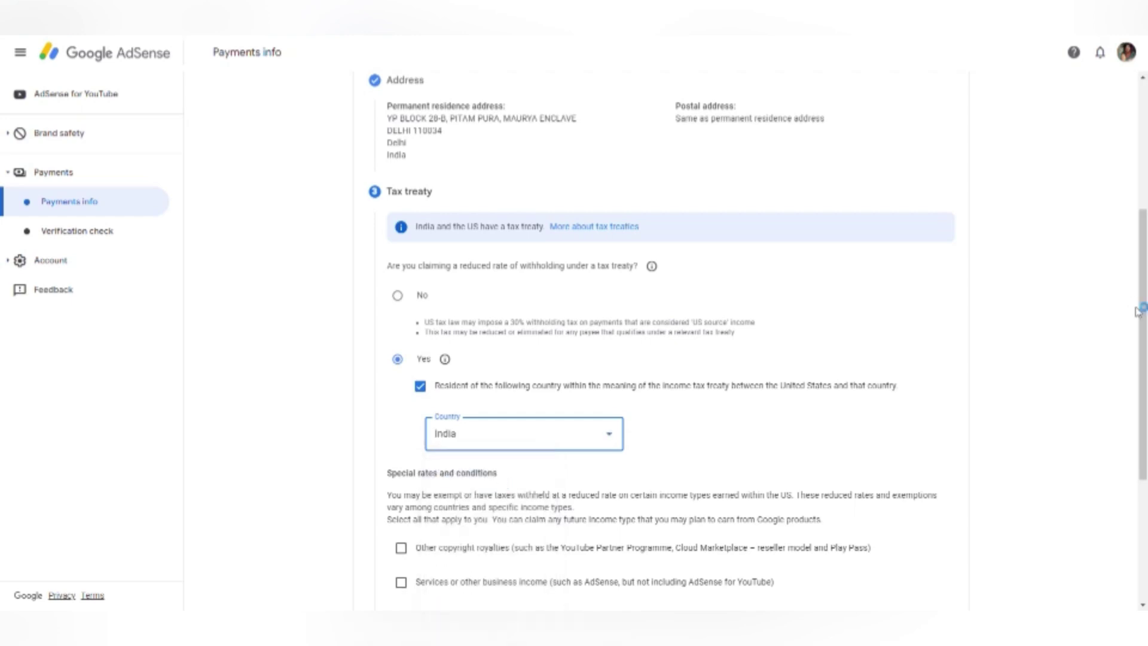
Claim Other copyright royalties under Article 12 and paragraph 2A II at 15% (reduced treaty rate), and certify that the treaty terms are met.
left_click_drag(1142, 302, 1145, 392)
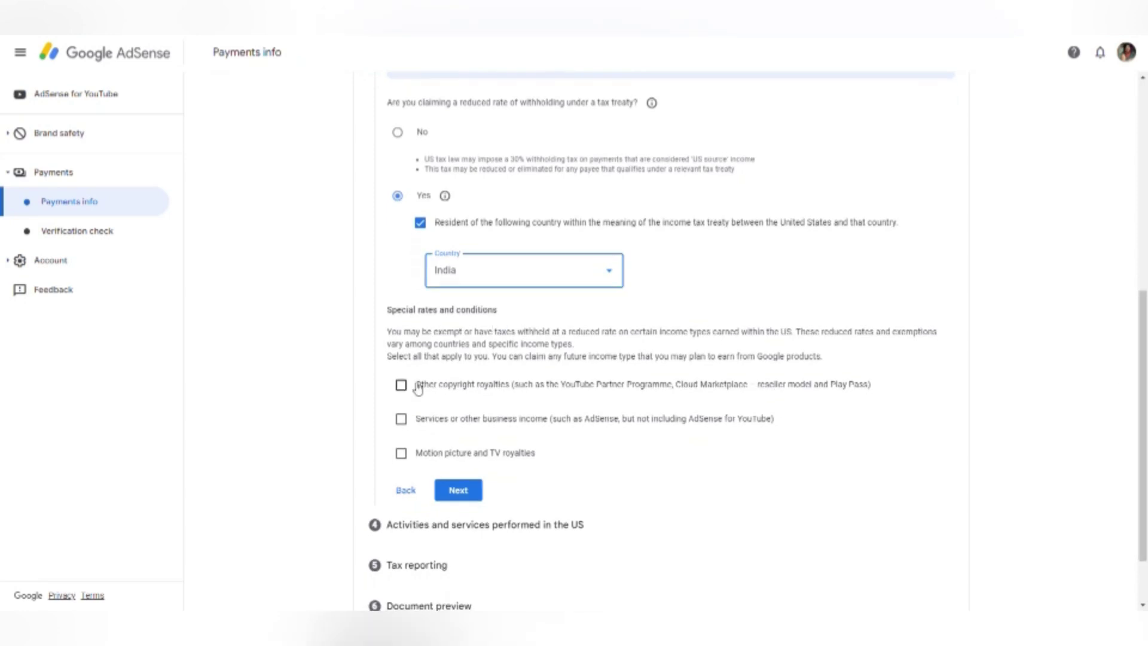
left_click(402, 387)
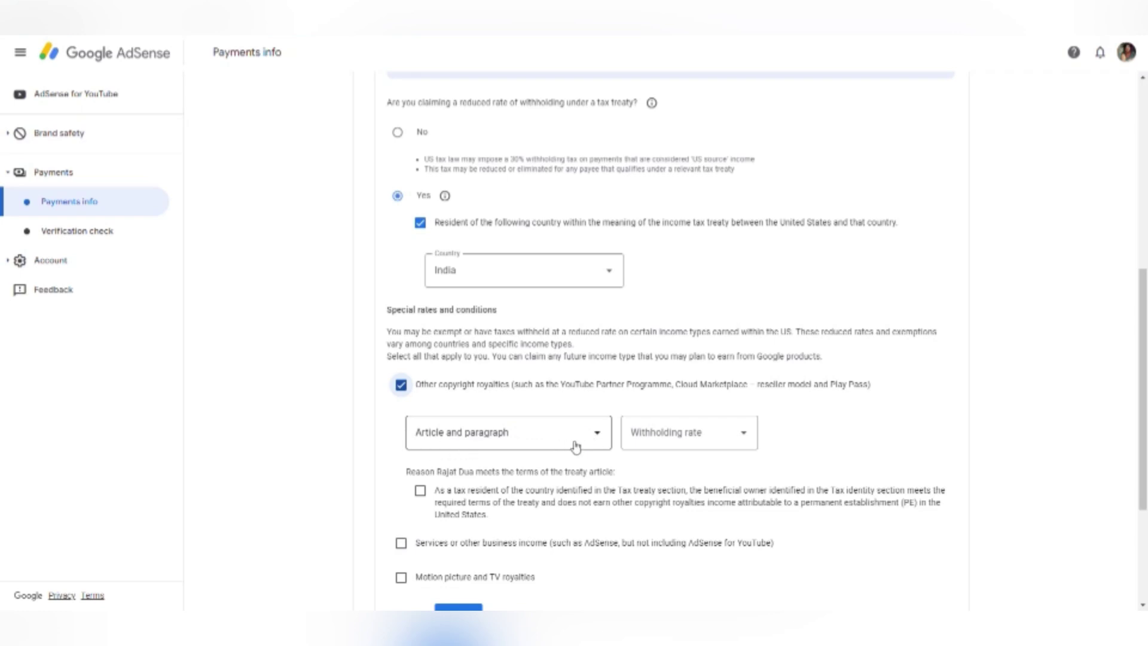
left_click(606, 435)
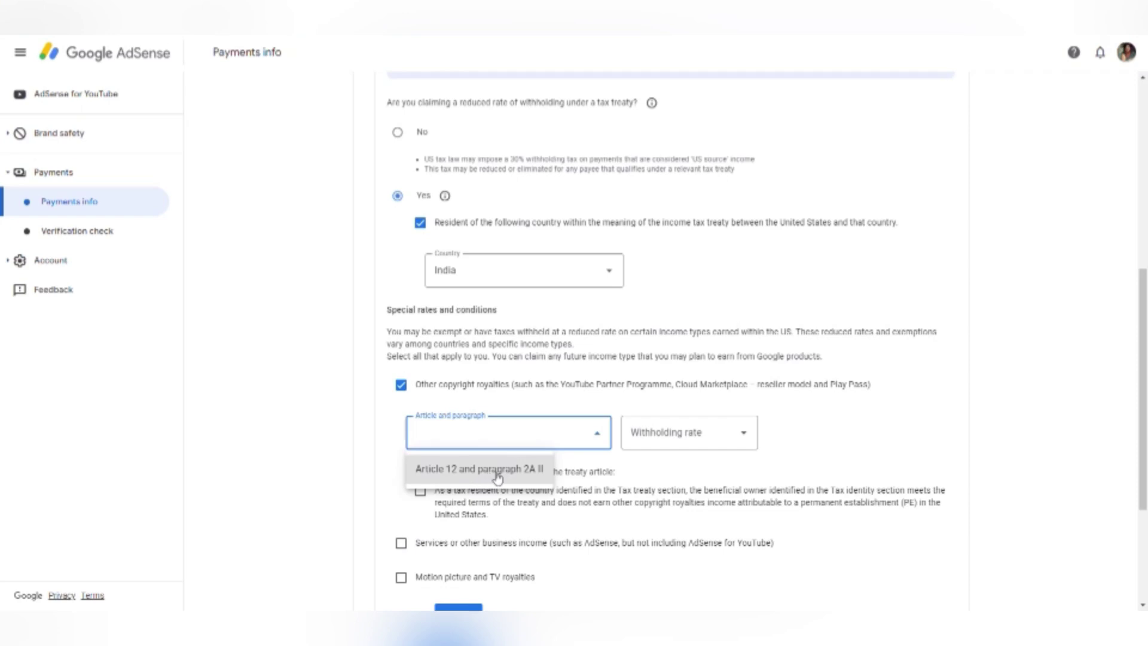
left_click(498, 472)
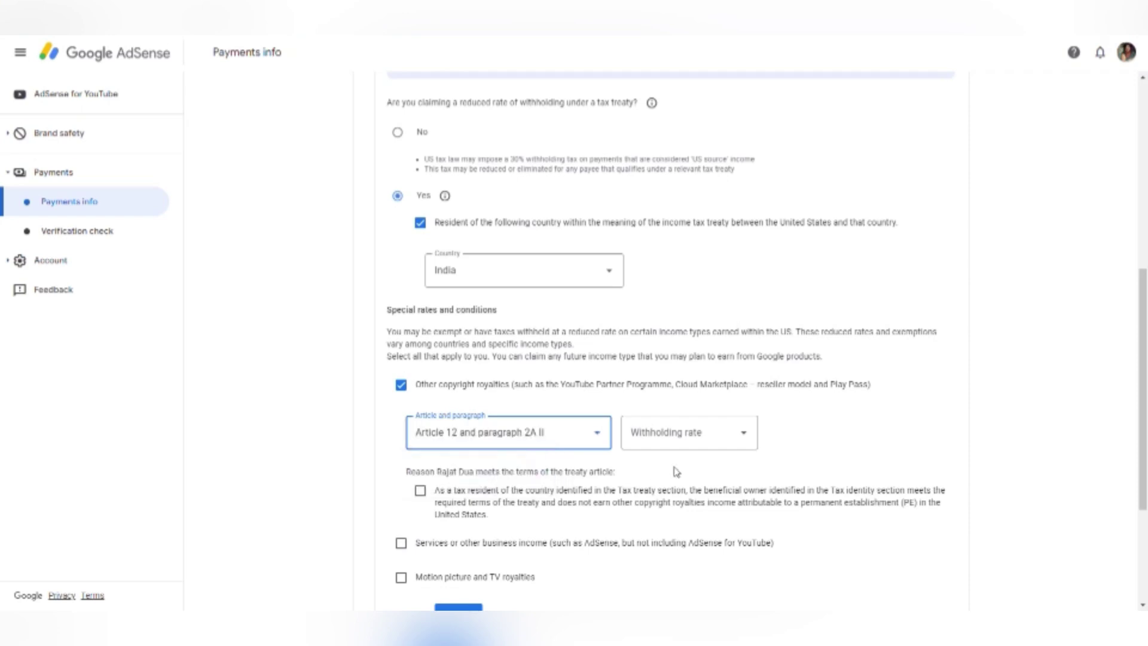
left_click(742, 439)
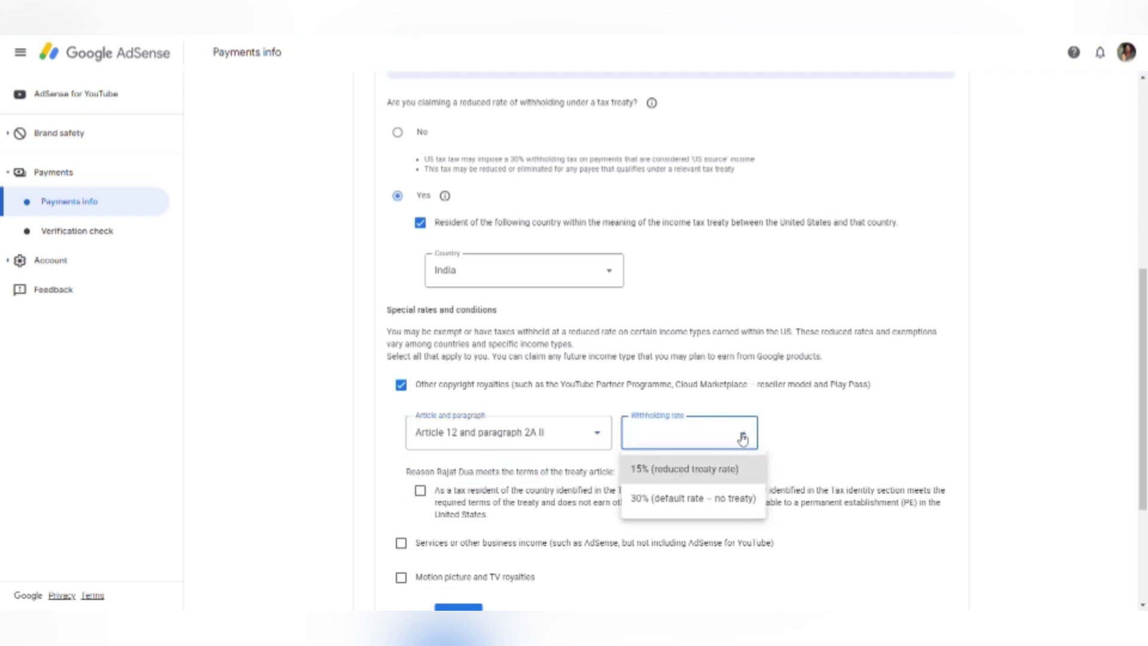
left_click(680, 471)
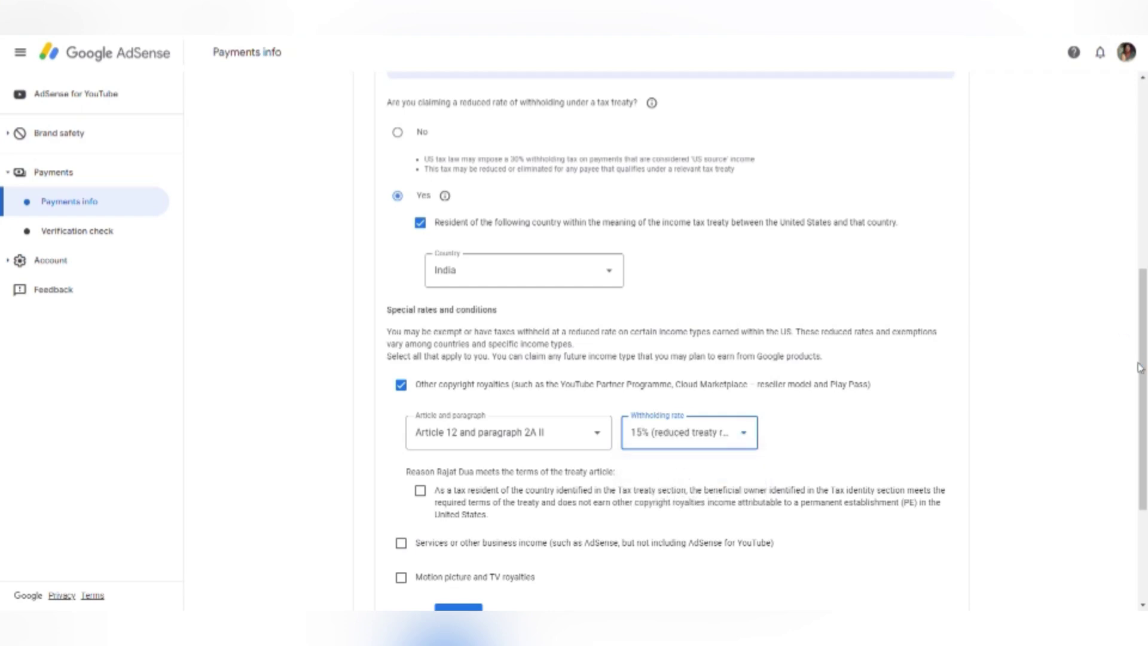
scroll(1141, 369, "down", 2)
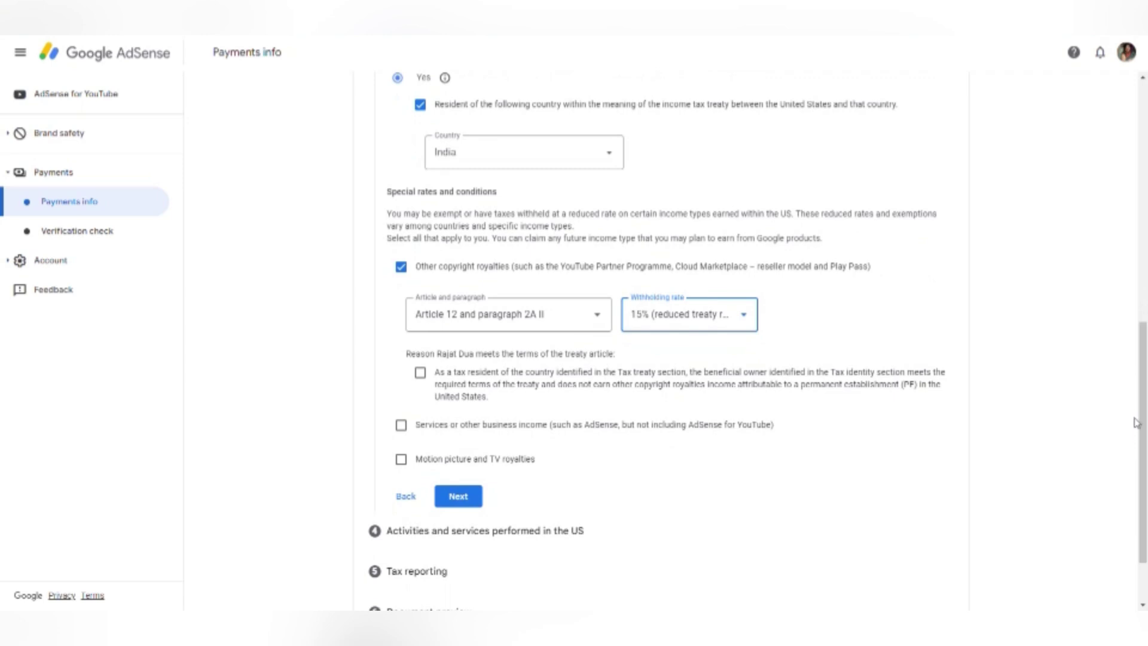
left_click(426, 376)
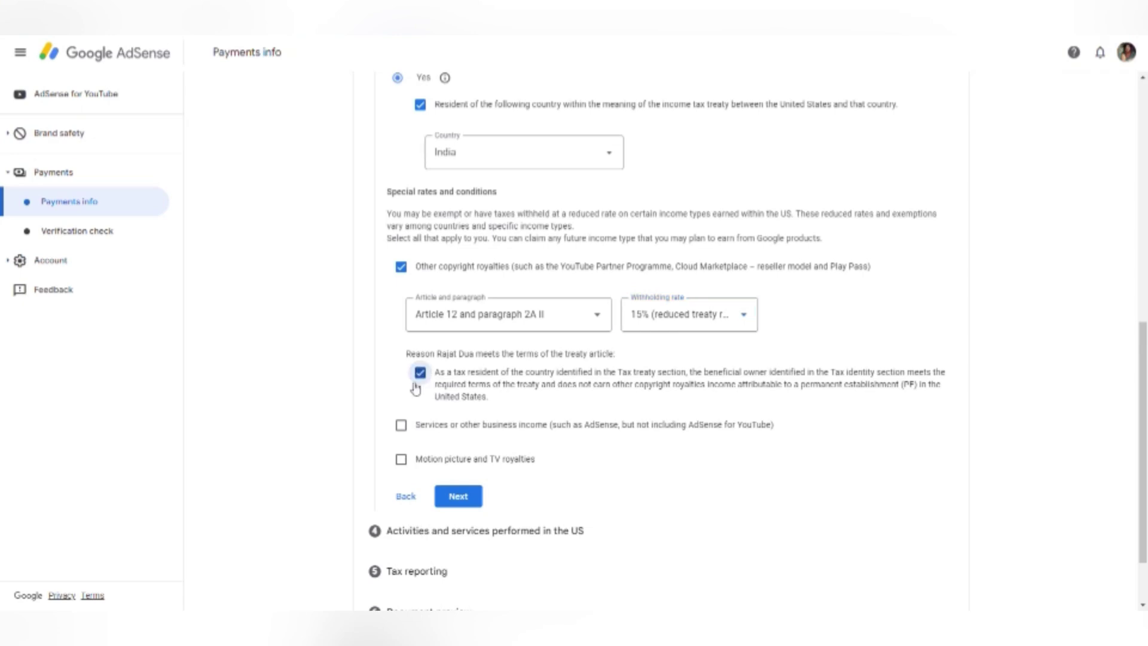
Claim Services or other business income under Article 7 and paragraph 1 at 0% (reduced treaty rate), and certify the treaty terms.
left_click(402, 426)
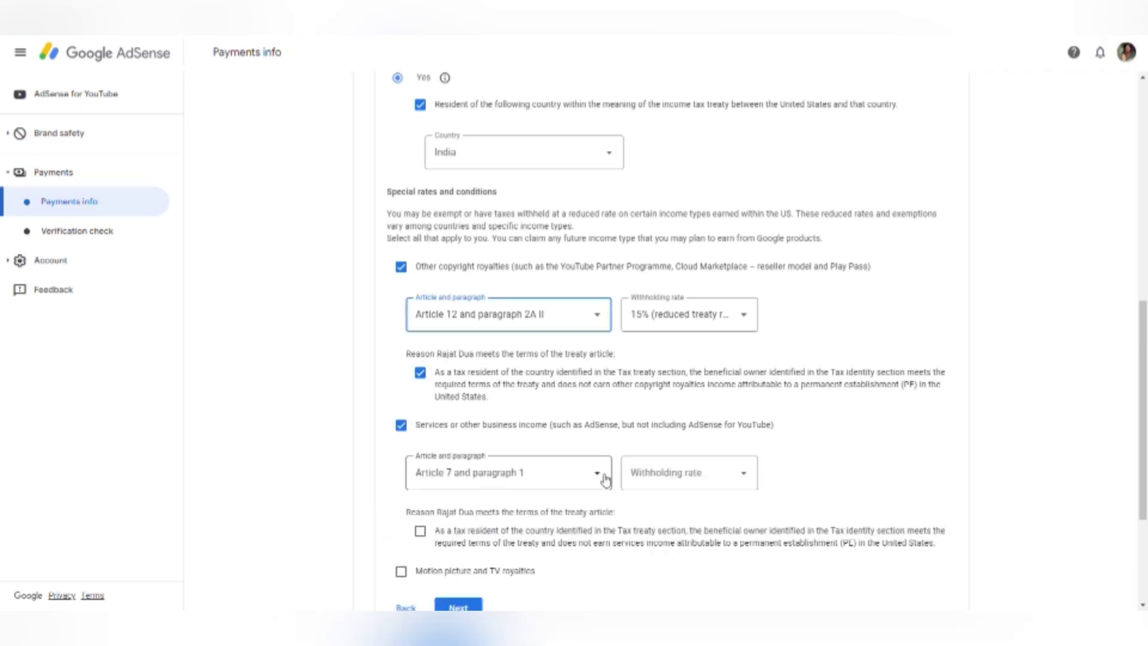
left_click(606, 479)
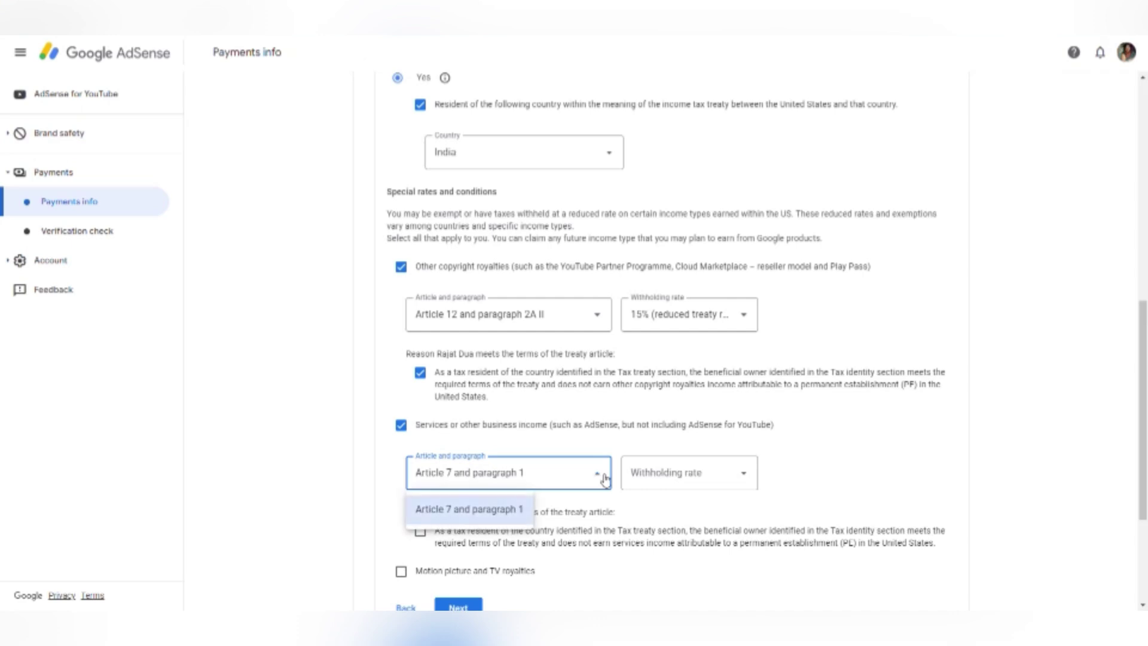
left_click(523, 510)
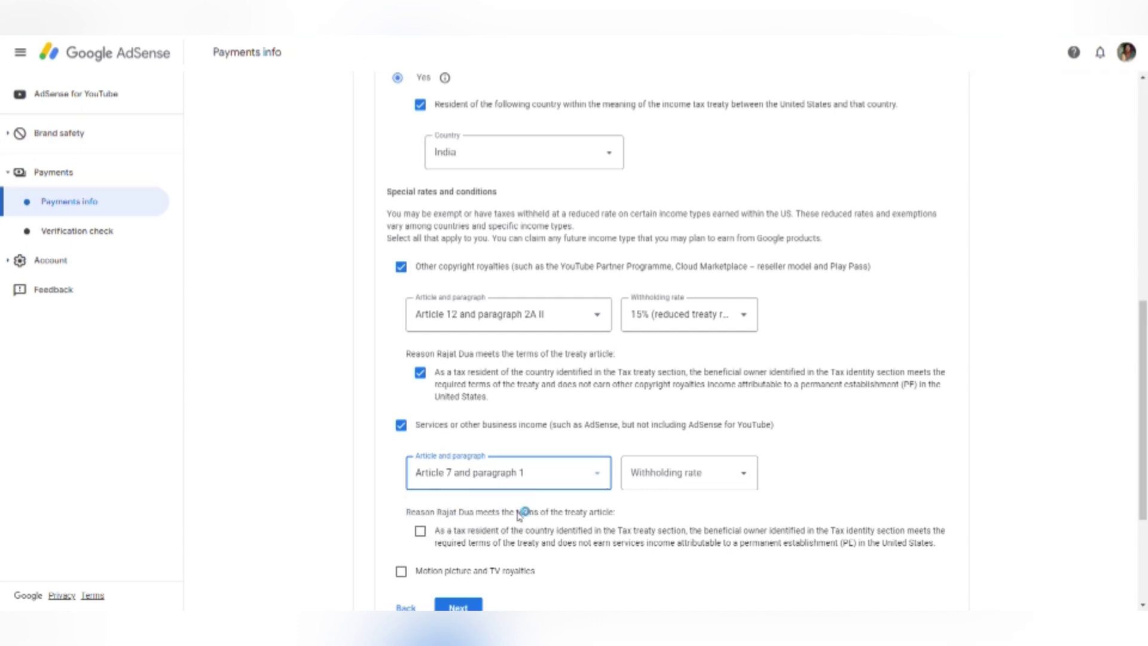
left_click(743, 473)
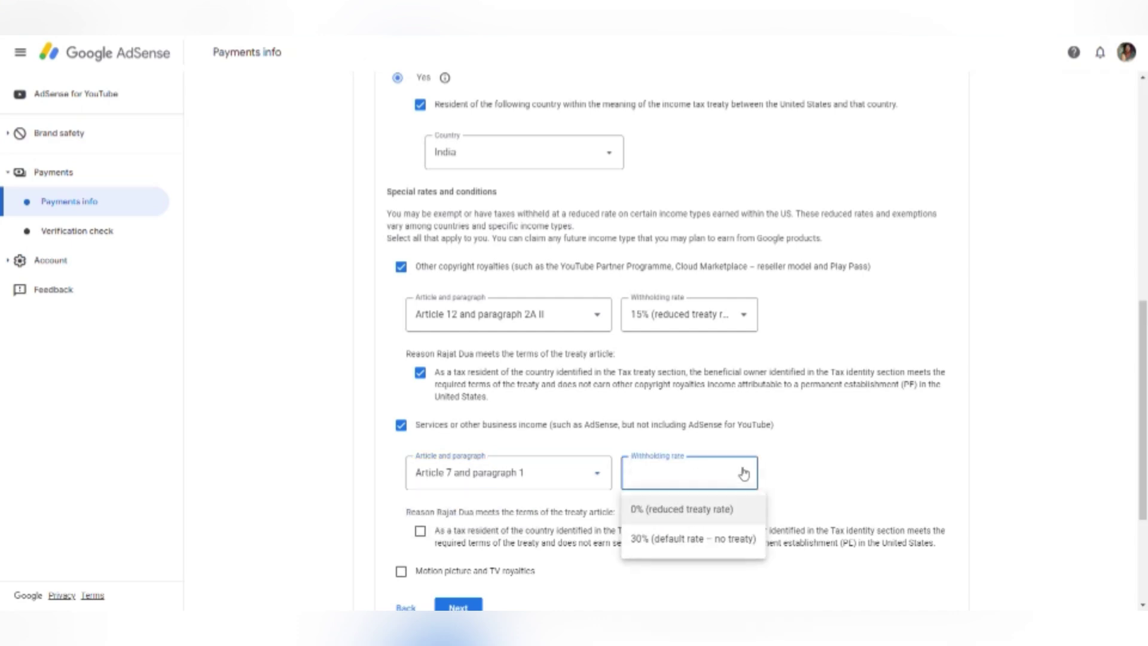
left_click(694, 509)
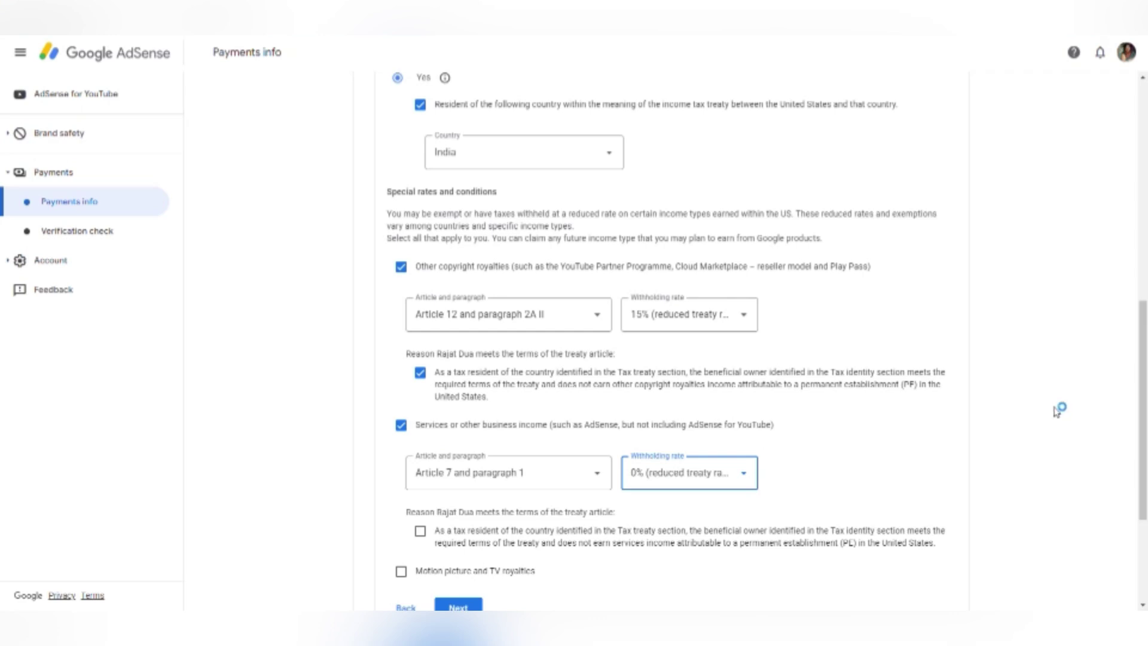
left_click_drag(1144, 365, 1145, 433)
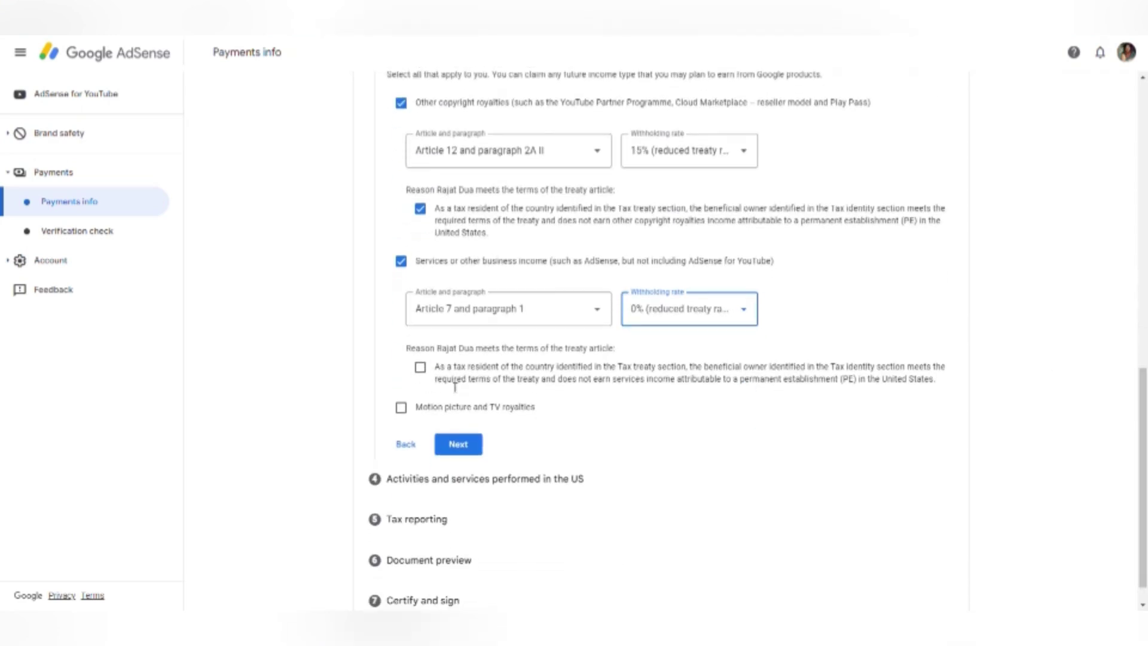
left_click(427, 373)
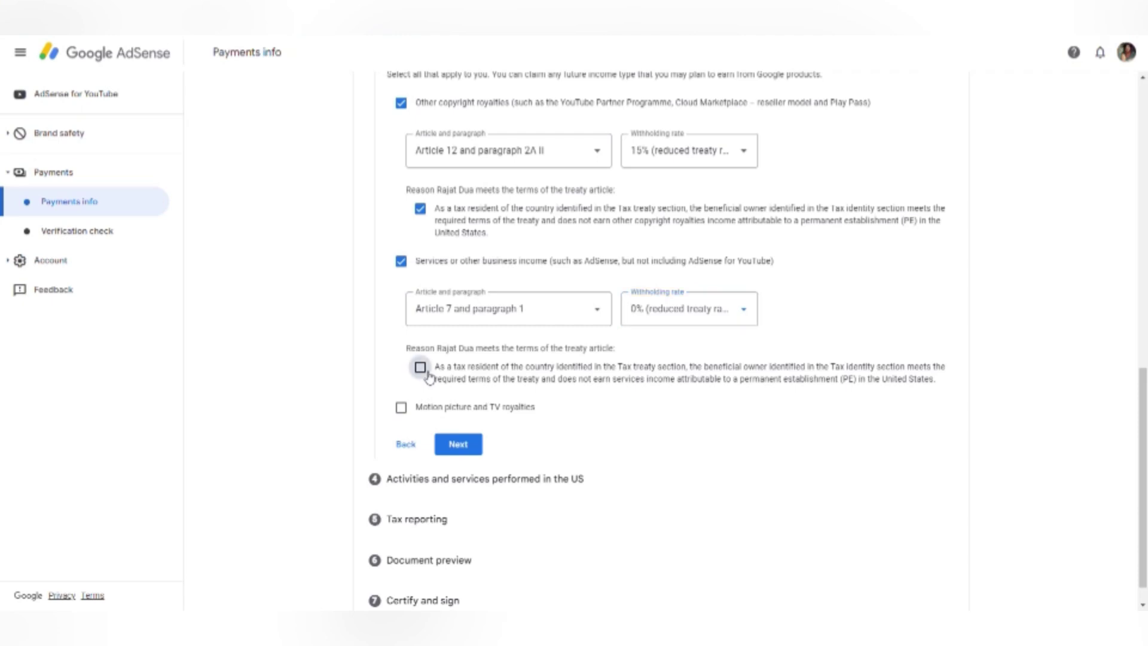
Claim Motion picture and TV royalties under Article 12 and paragraph 2A II at 15%, certify the treaty terms, and complete the Tax treaty section.
left_click(402, 409)
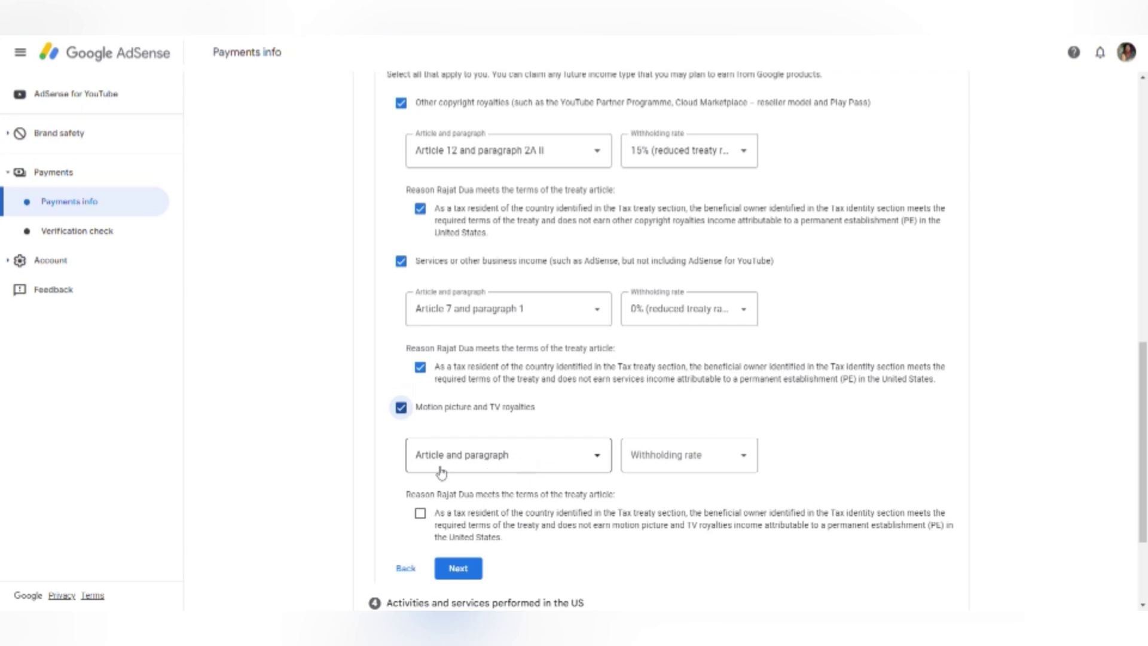
left_click(568, 464)
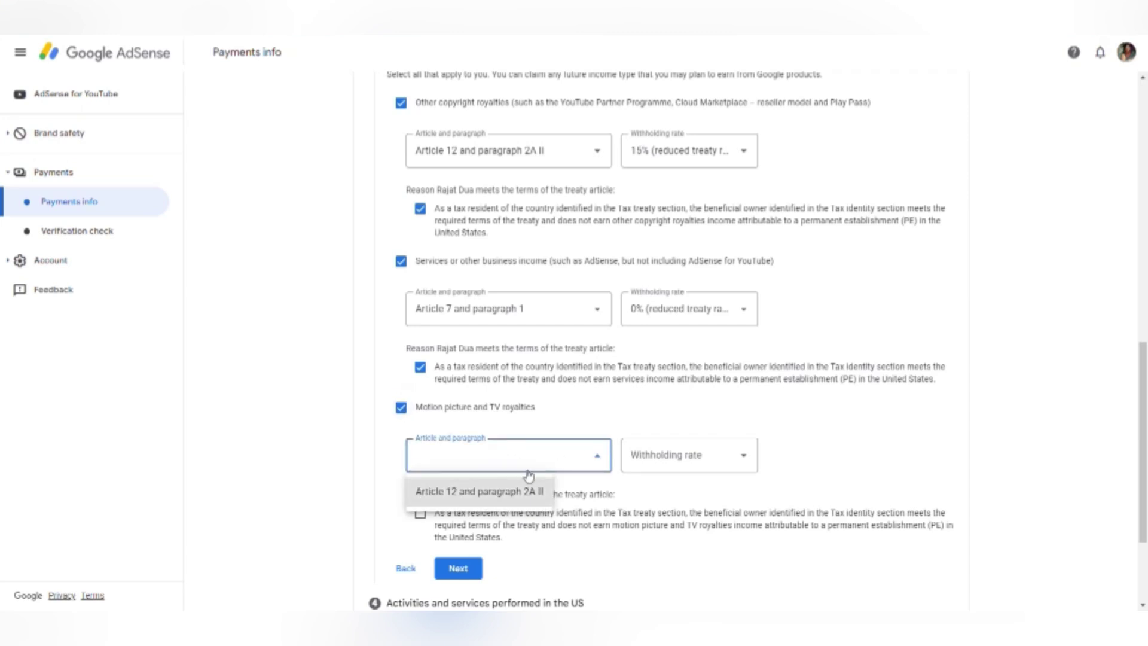
left_click(499, 497)
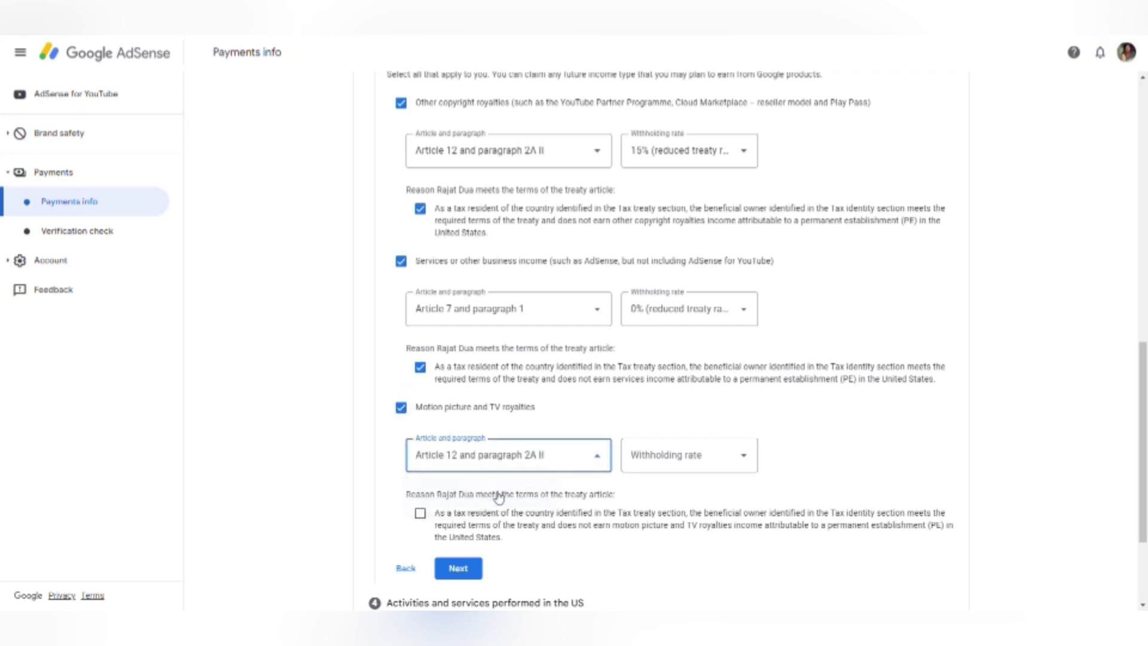
left_click(753, 455)
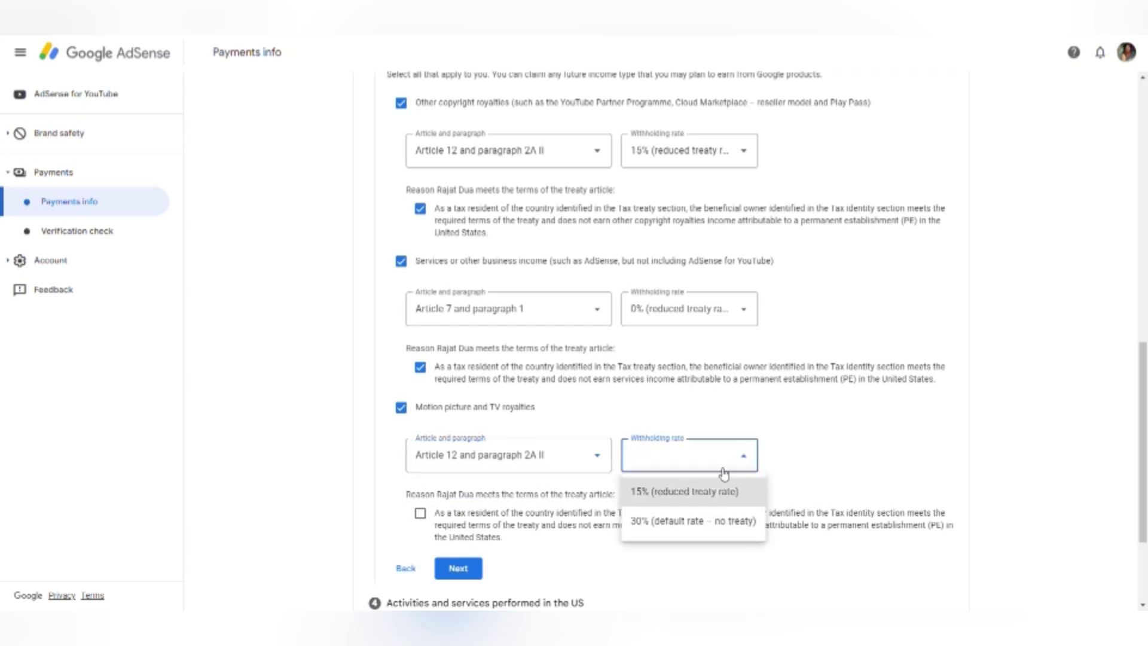
left_click(722, 497)
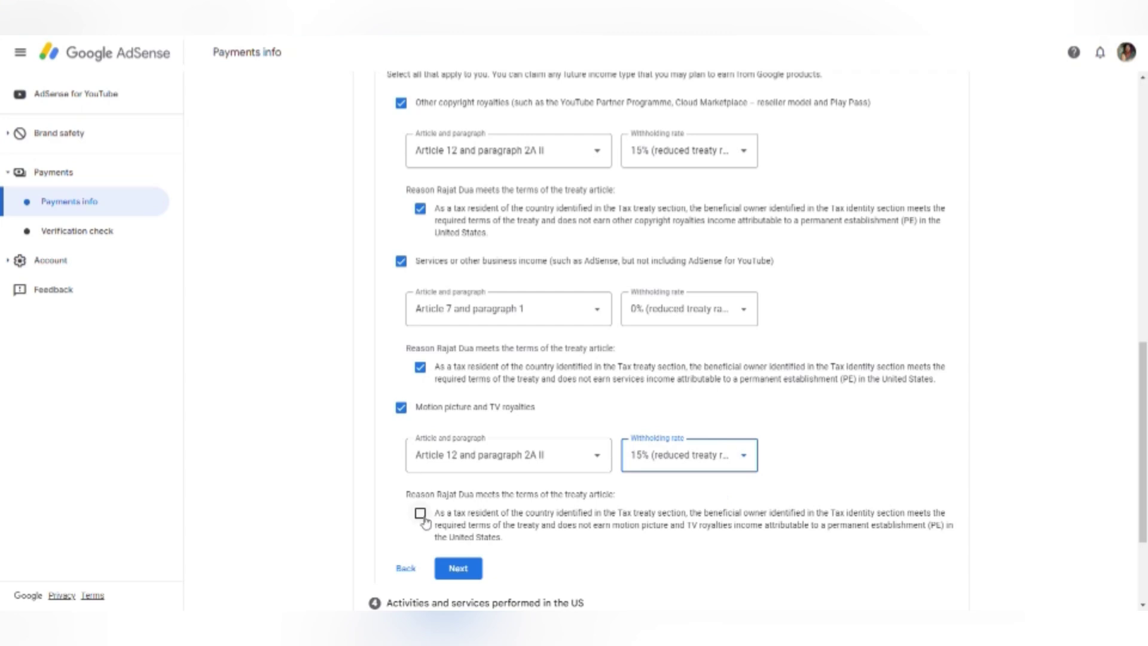
left_click(421, 514)
left_click_drag(1137, 387, 1132, 457)
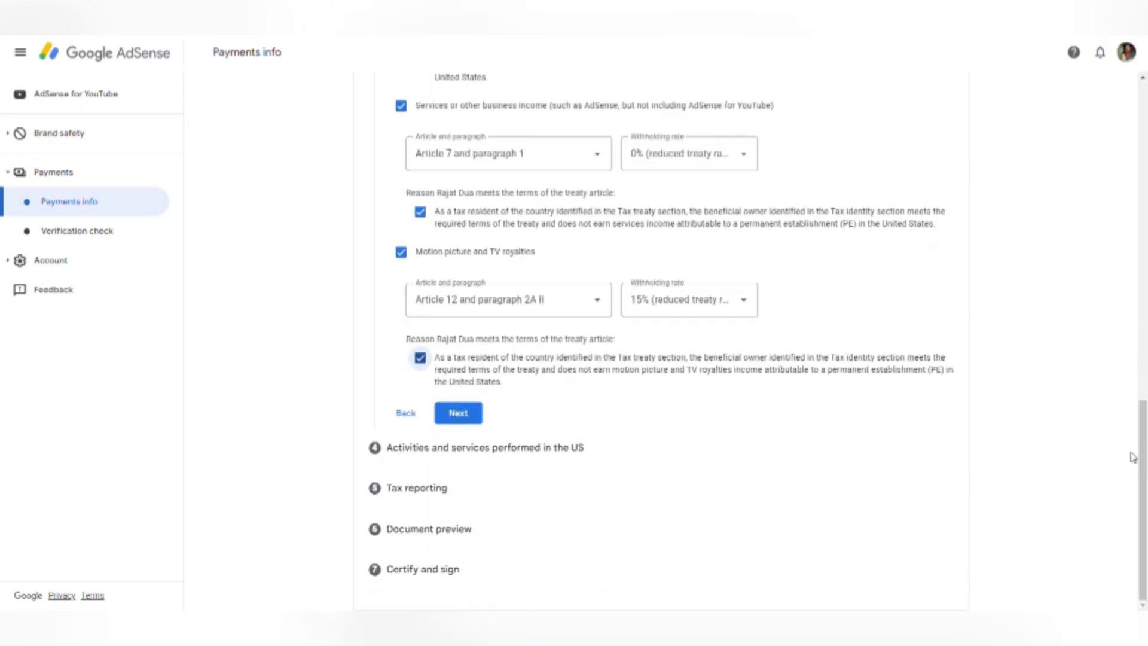
left_click(467, 420)
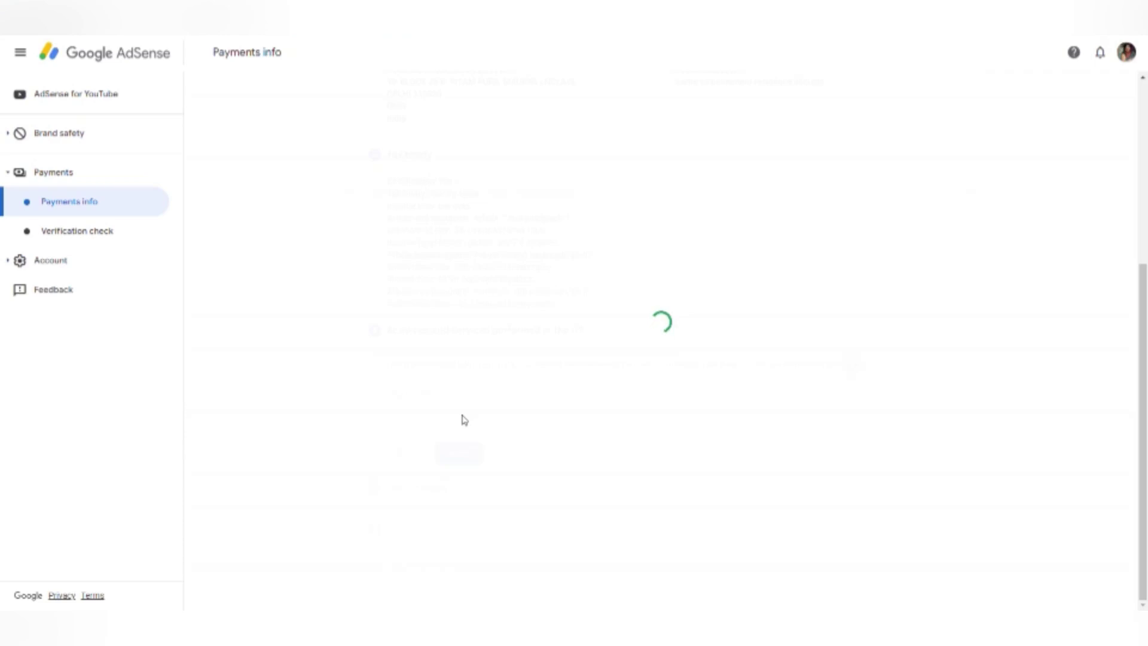
left_click(465, 421)
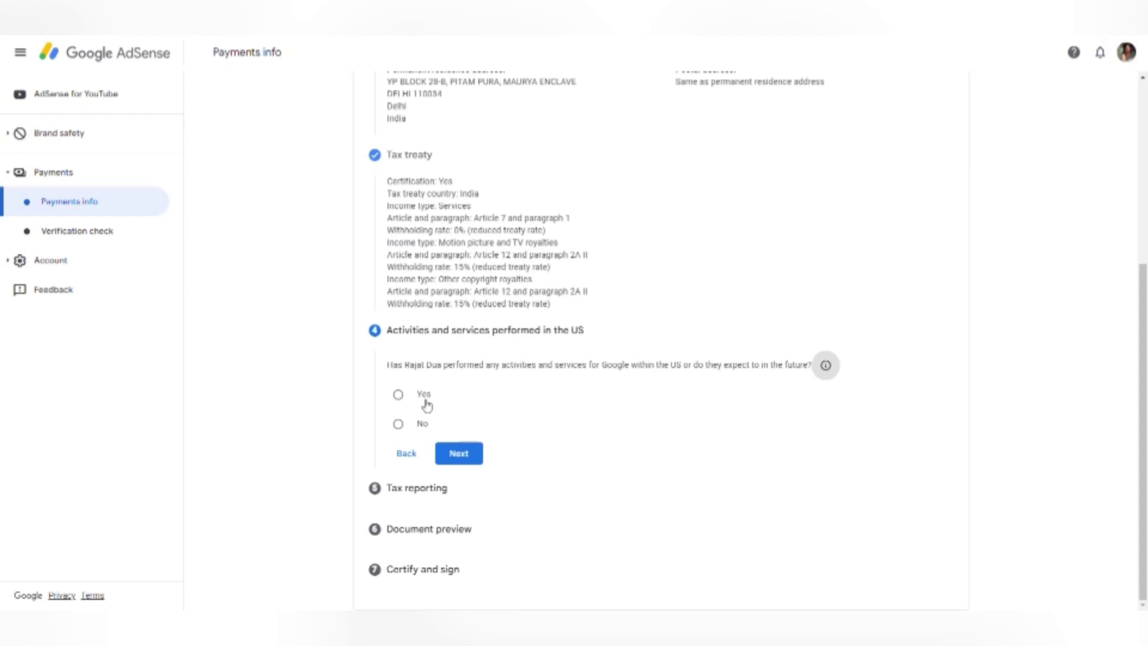
Answer No to activities and services performed in the US, and certify that all services are performed solely outside the US.
left_click(470, 383)
left_click(762, 383)
left_click(399, 425)
left_click(410, 452)
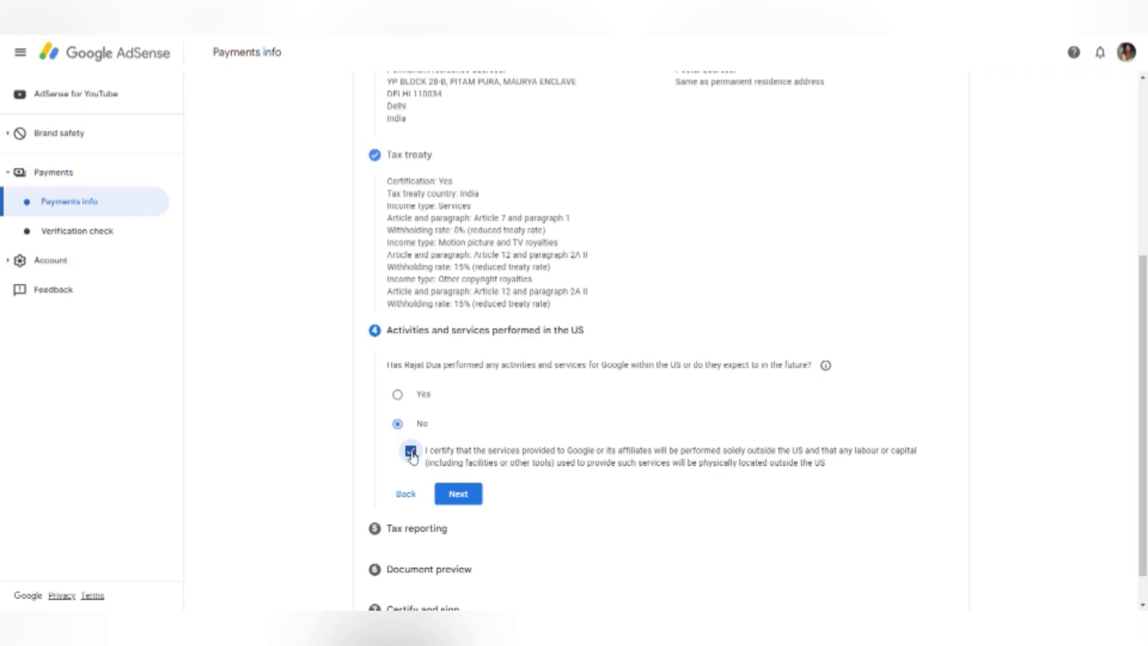
Proceed to Tax reporting, accept the paperless delivery agreement for US tax documents, and complete that section.
left_click(458, 494)
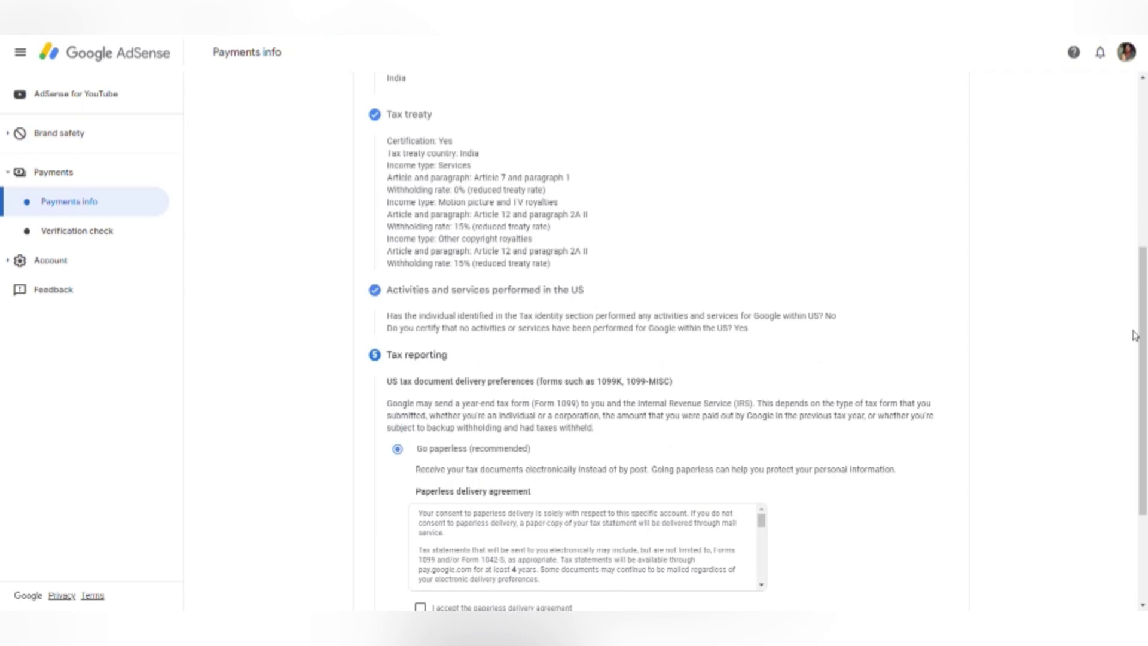
left_click_drag(1143, 337, 1143, 418)
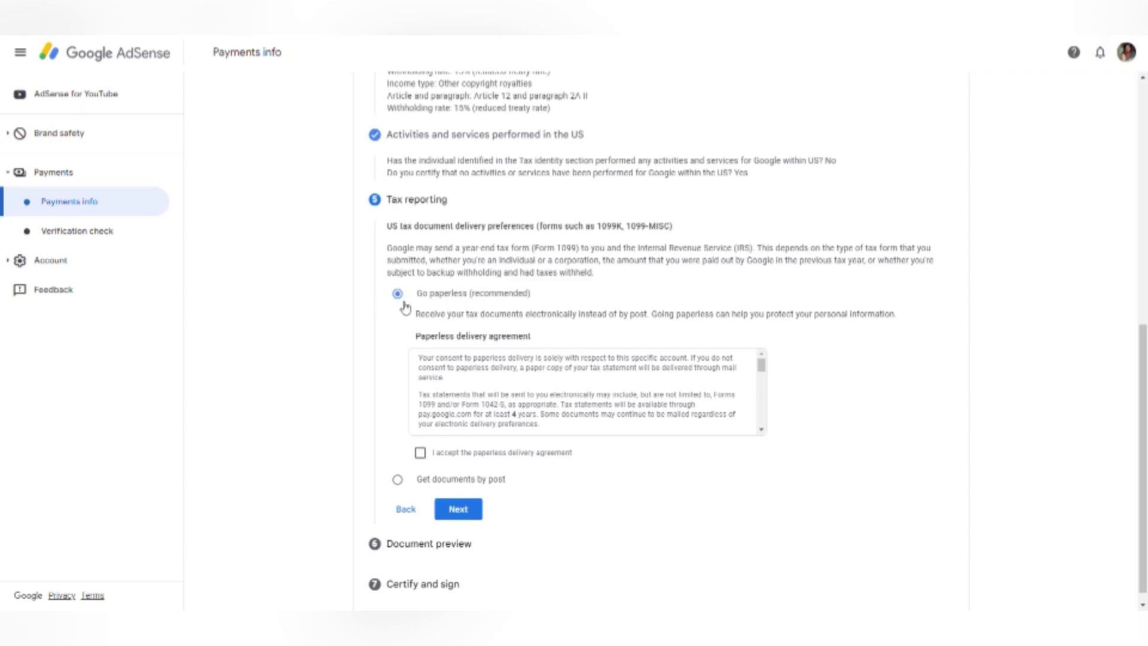
left_click(423, 456)
left_click(458, 510)
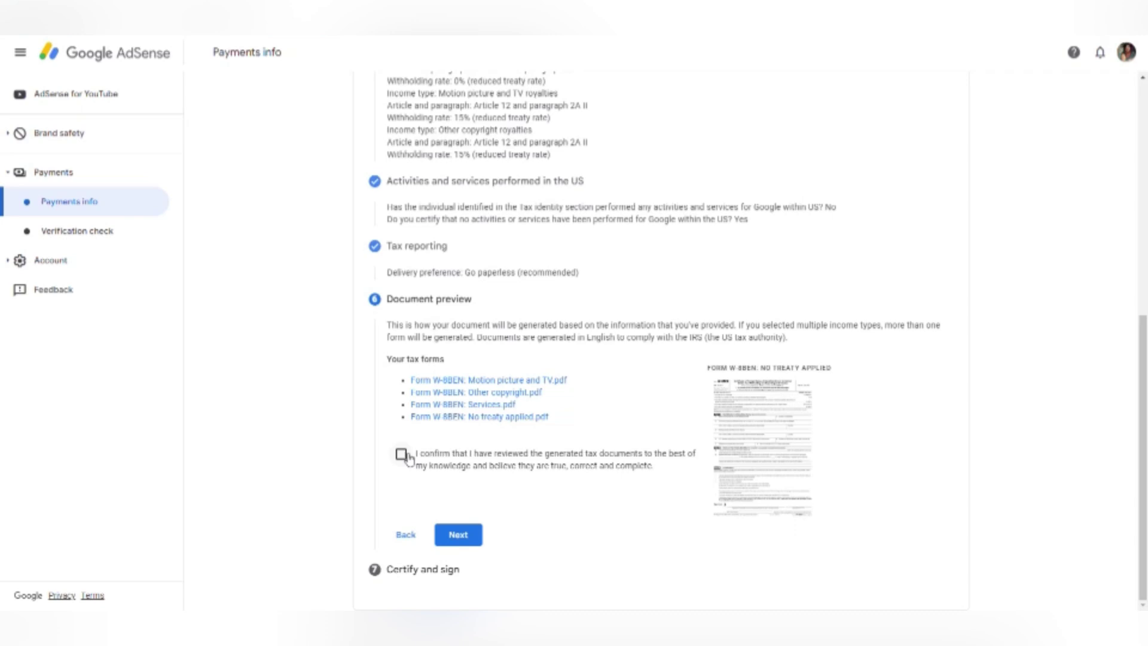
Confirm that the generated tax documents have been reviewed, and tick the tax form certification declaration under penalties of perjury.
left_click(406, 455)
left_click(458, 535)
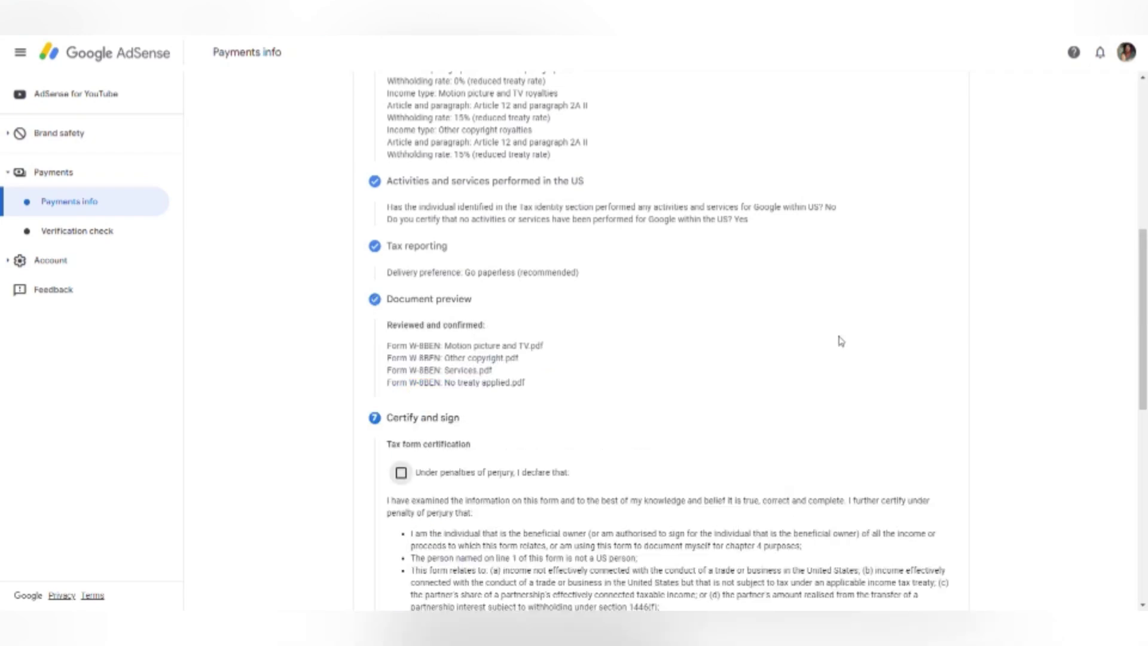
left_click_drag(1142, 243, 1143, 332)
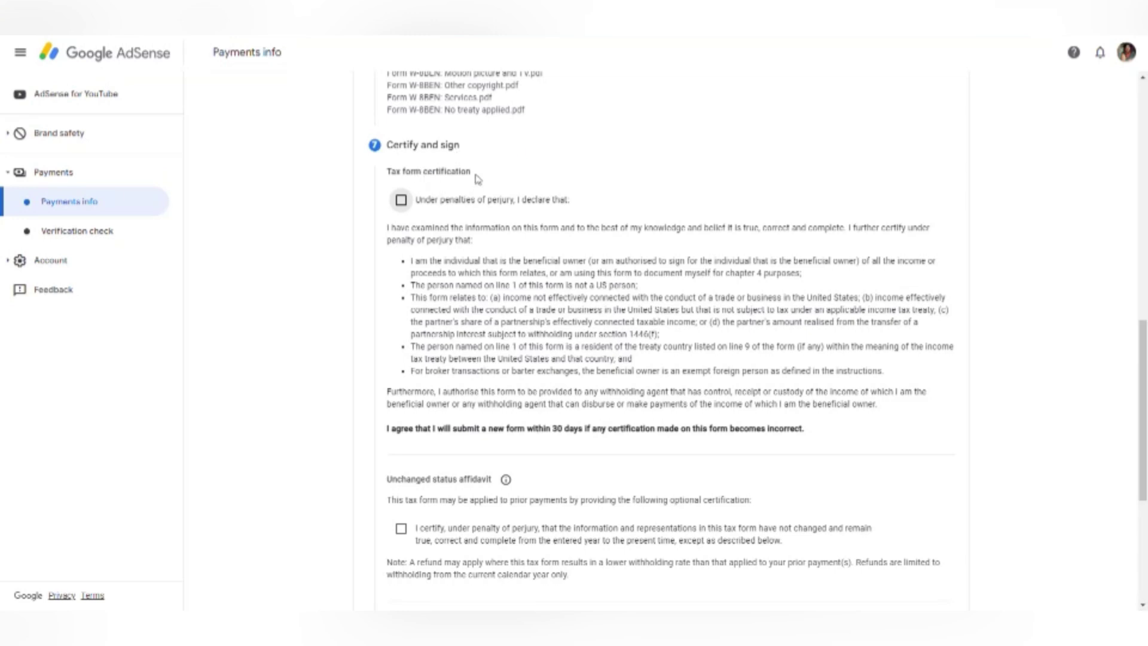
left_click(400, 200)
Certify the unchanged status affidavit with the year 2024, and enter 19/09/2024 as the description and date of changes.
left_click(401, 529)
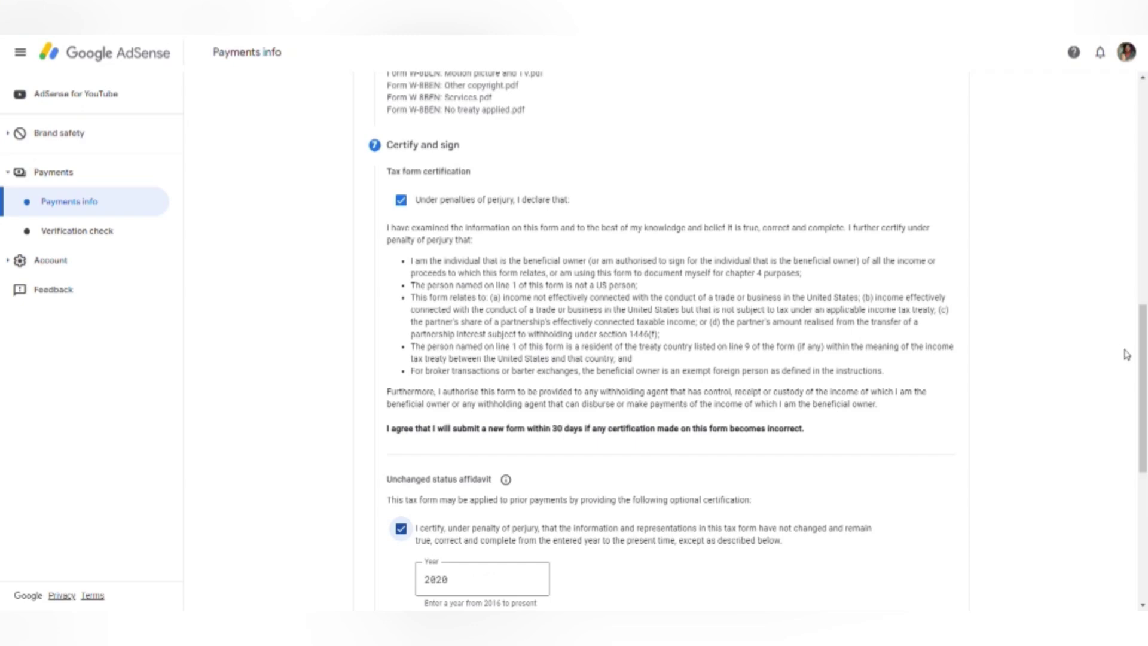
left_click_drag(1143, 378, 1143, 446)
left_click(537, 370)
key("BackSpace")
key("BackSpace")
type("02")
key("BackSpace")
key("BackSpace")
key("BackSpace")
key("BackSpace")
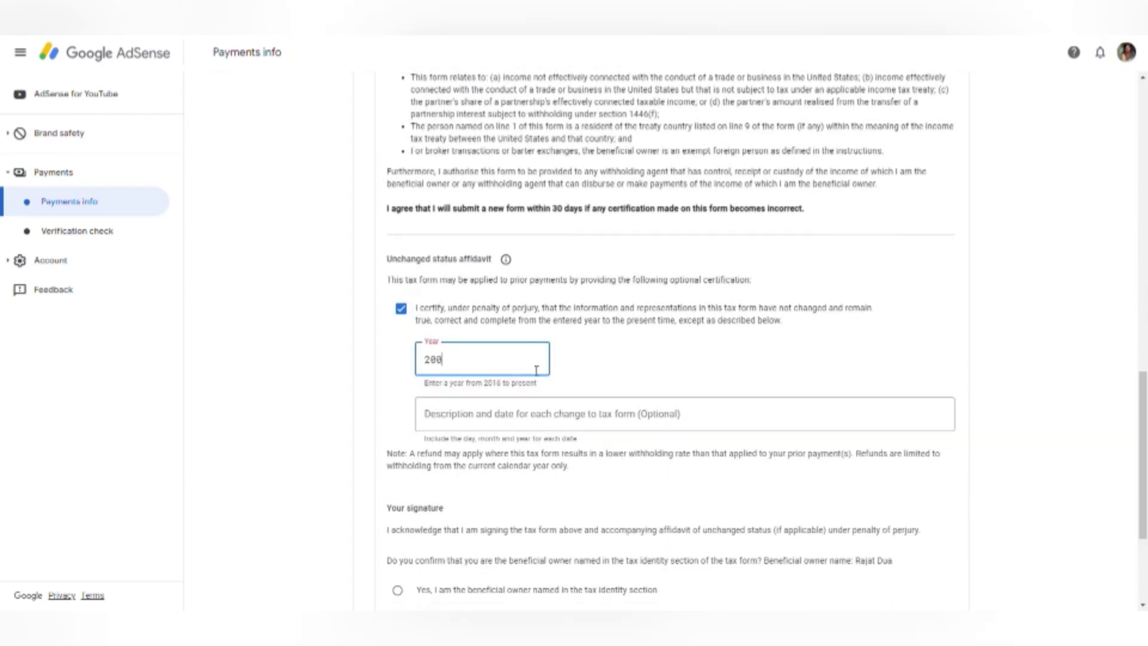
type("2024")
key("Tab")
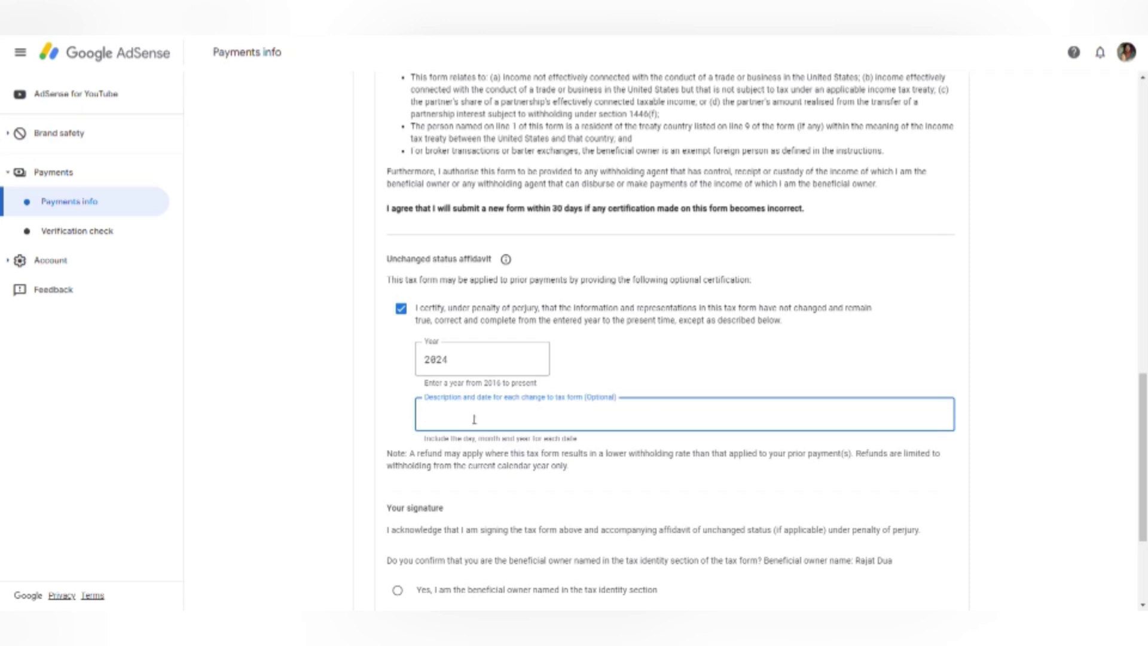
type("19/09/2024")
Confirm being the beneficial owner named in the tax identity section, and submit the tax form.
left_click_drag(1144, 392, 1145, 464)
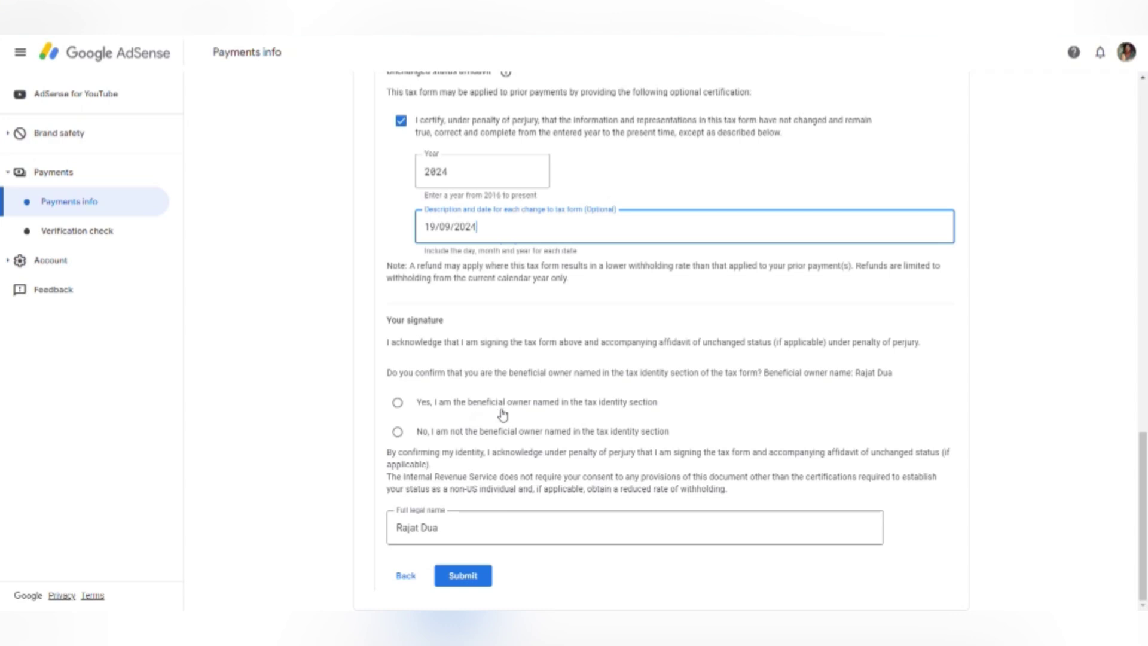
left_click(399, 405)
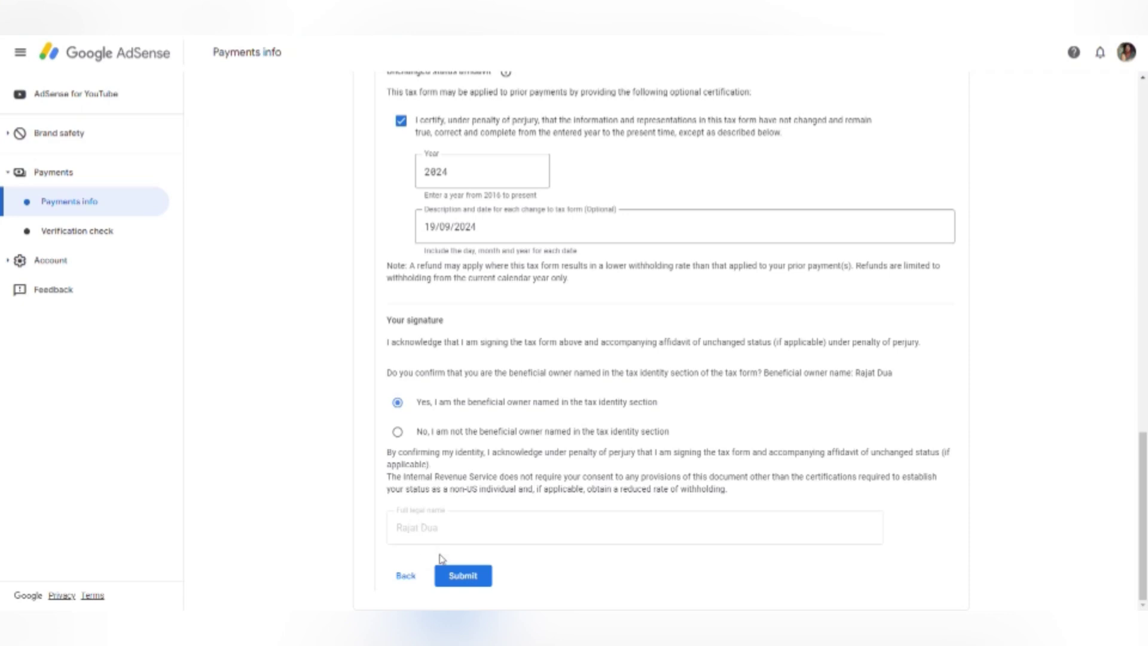
left_click(465, 577)
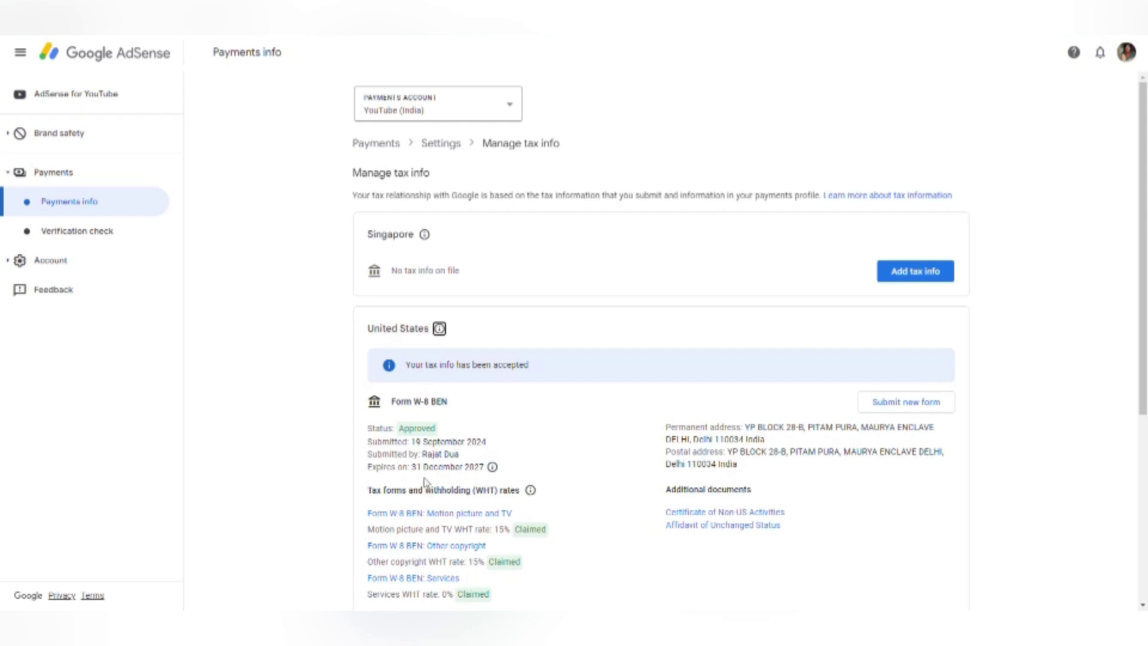
left_click(487, 483)
left_click(491, 488)
left_click(588, 422)
left_click(1087, 557)
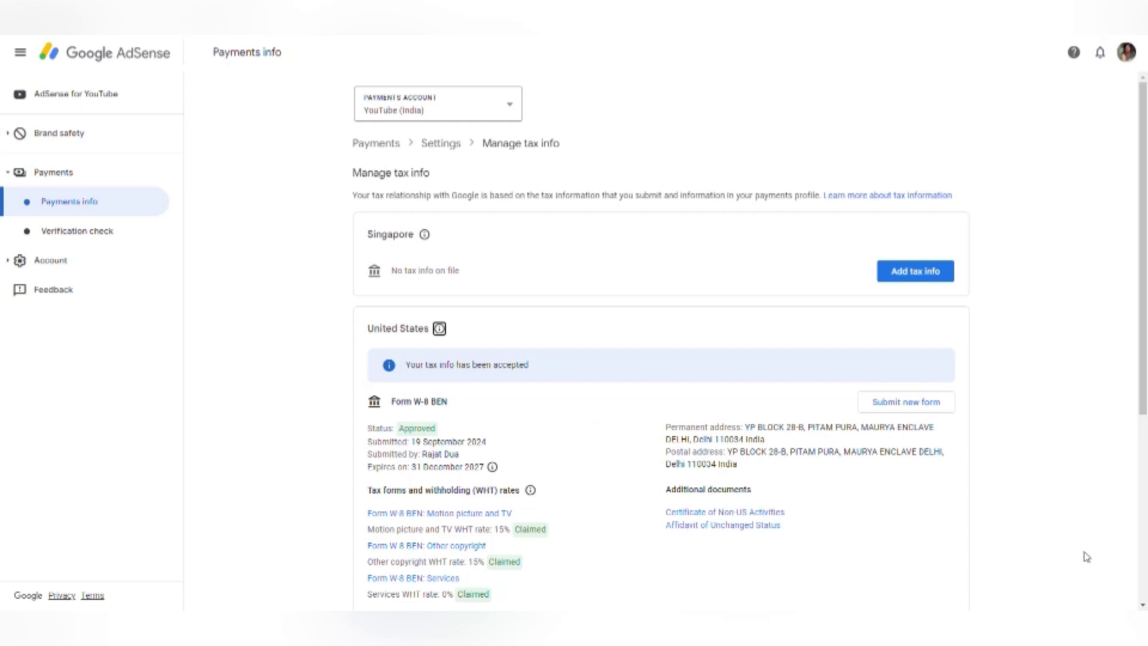